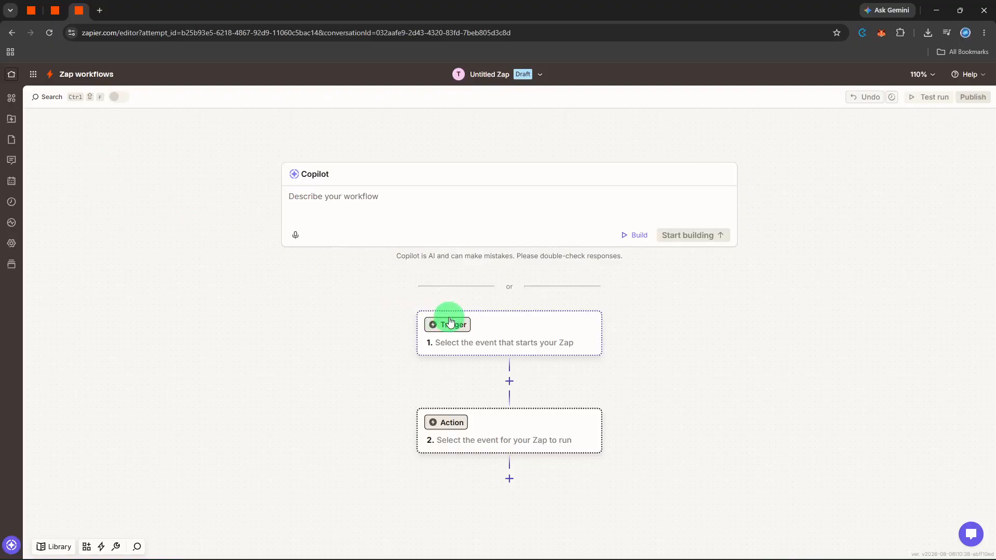
Set Typeform as the Zap's trigger app with the New Entry event and proceed to its configuration
{"action": "left_click", "coordinate": [449, 321]}
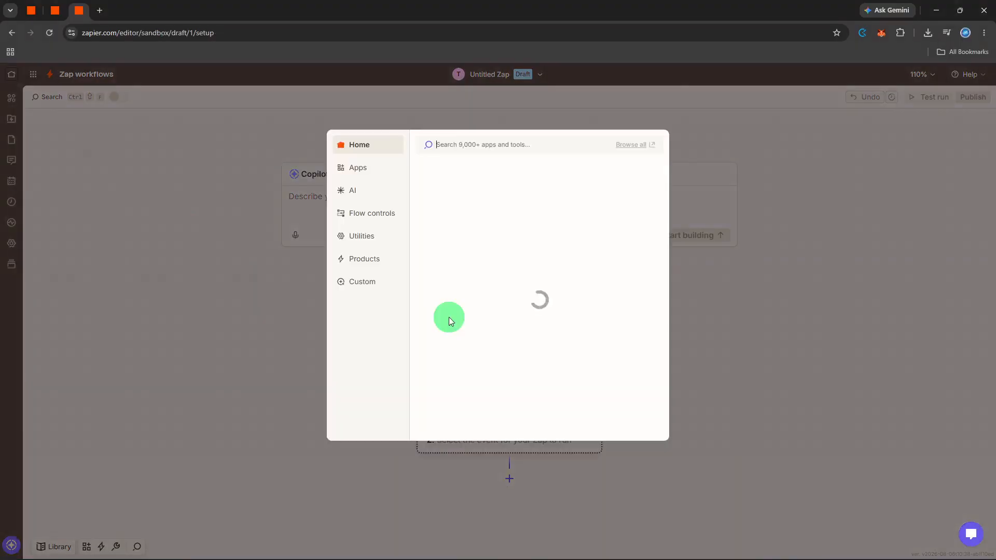
{"action": "type", "text": "ty"}
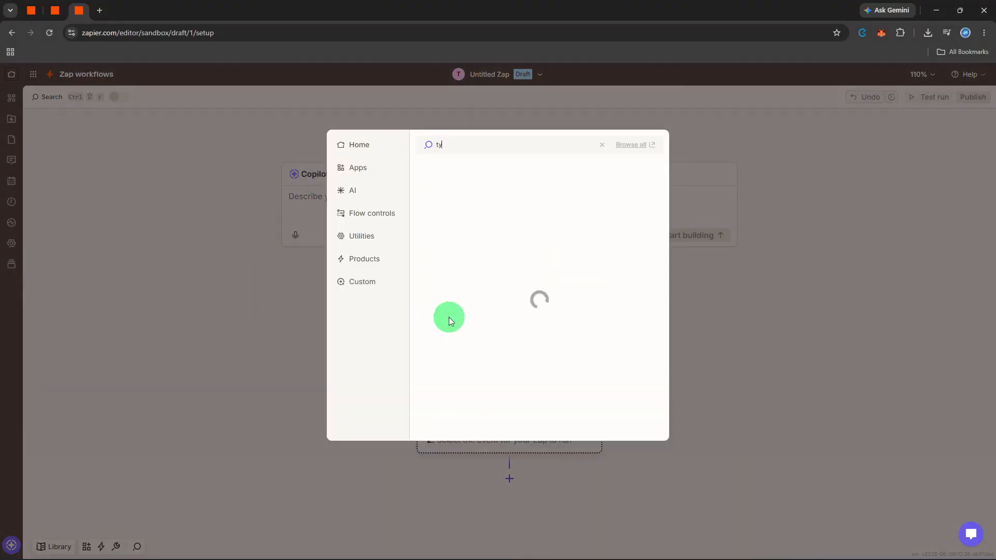
{"action": "type", "text": "peform"}
{"action": "left_click", "coordinate": [506, 176]}
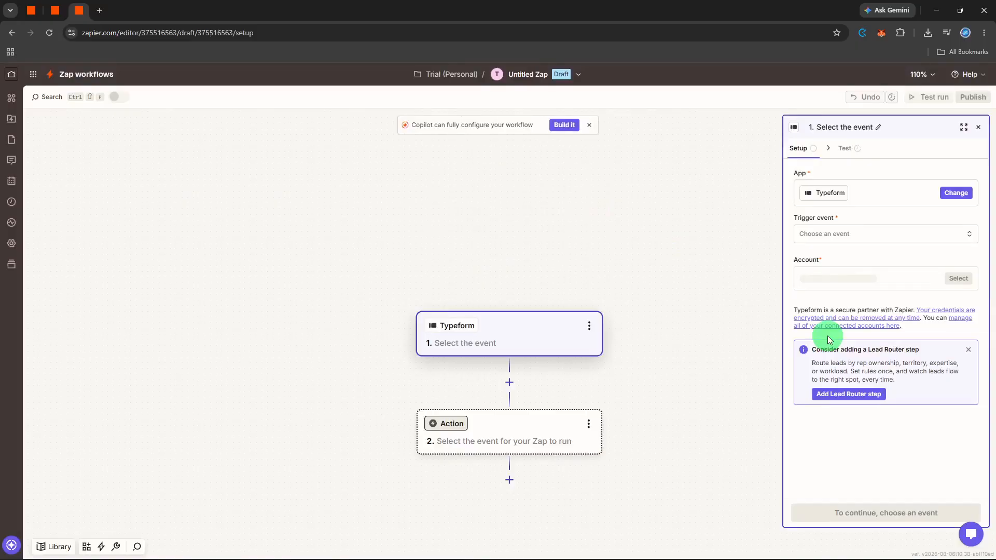
{"action": "left_click", "coordinate": [851, 245]}
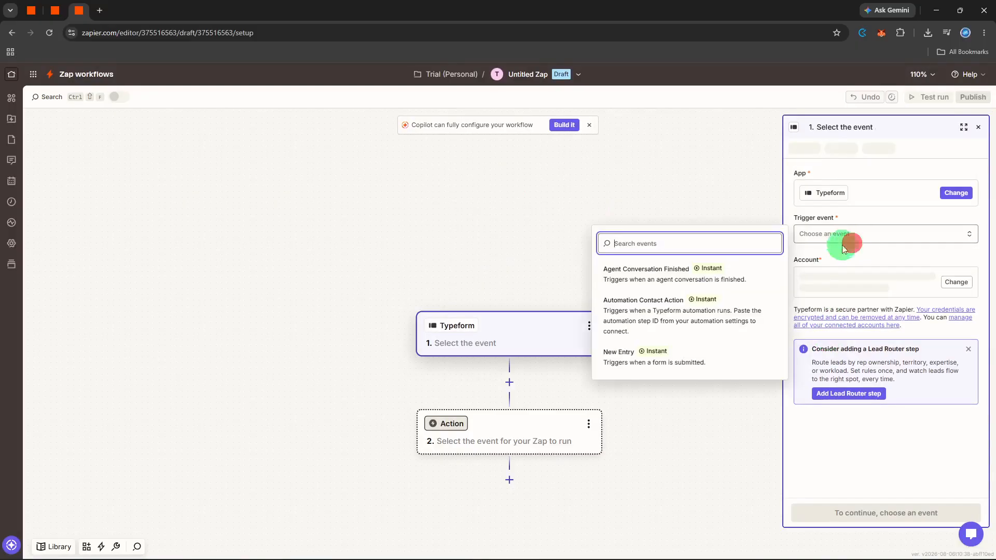
{"action": "left_click", "coordinate": [738, 358]}
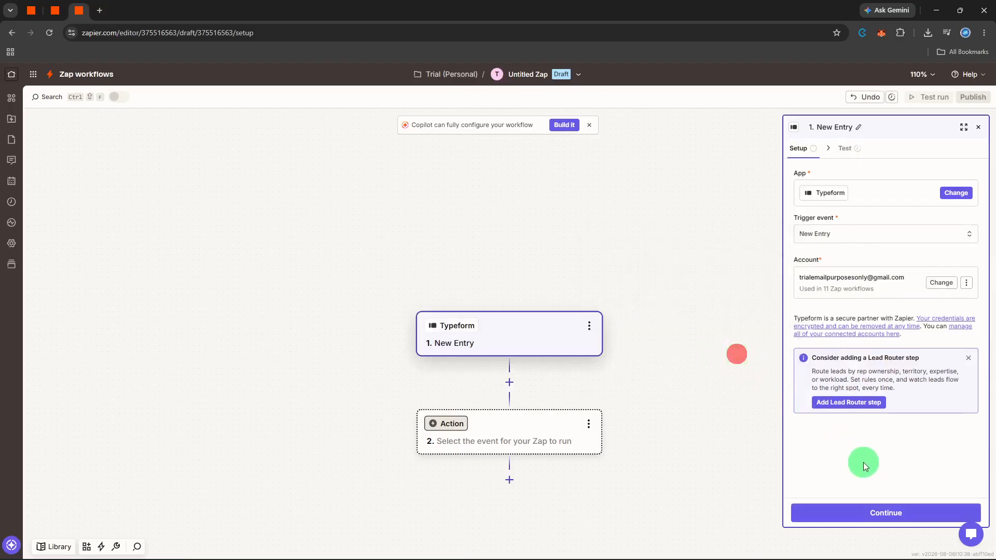
{"action": "left_click", "coordinate": [866, 501]}
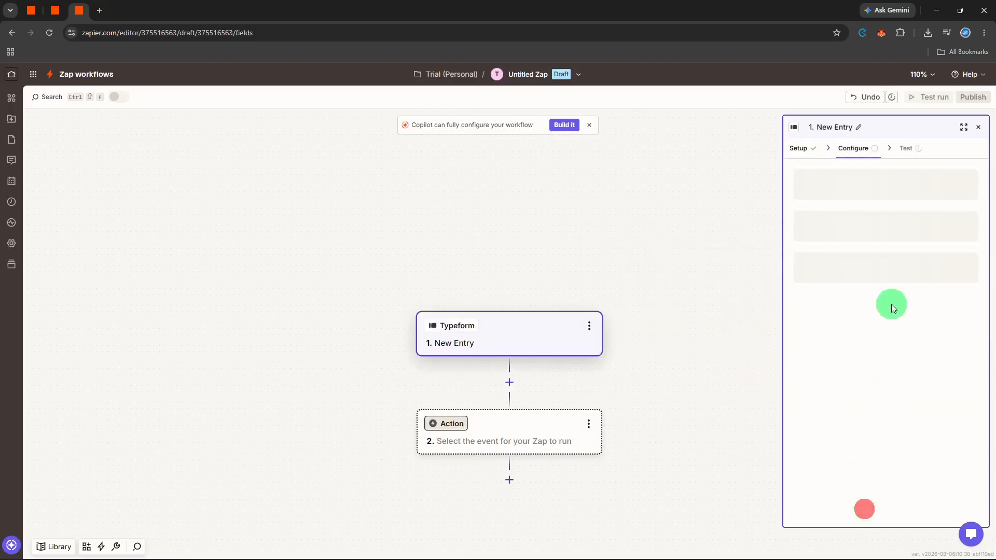
Select "New form" as the form for the Typeform trigger and test the trigger
{"action": "left_click", "coordinate": [877, 193]}
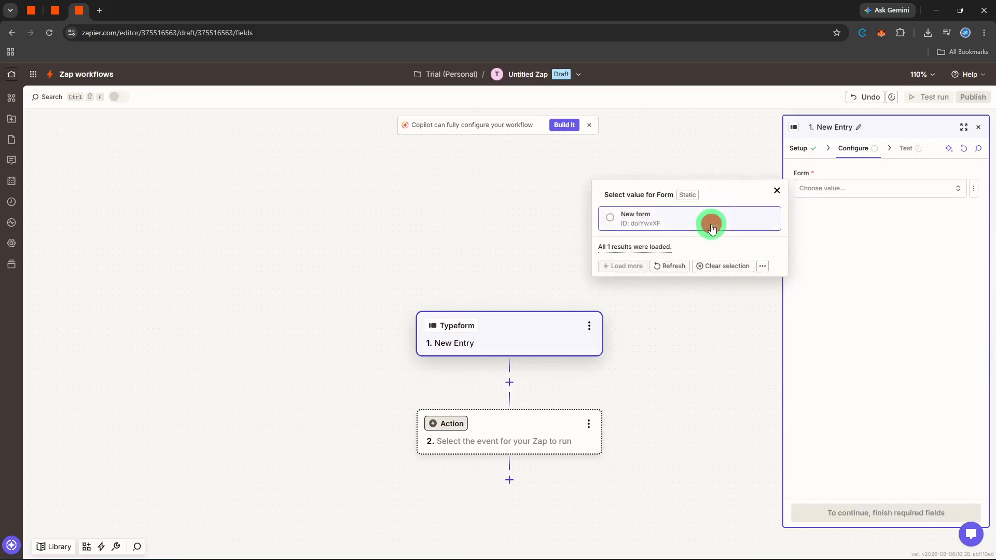
{"action": "left_click", "coordinate": [711, 223]}
{"action": "left_click", "coordinate": [885, 513]}
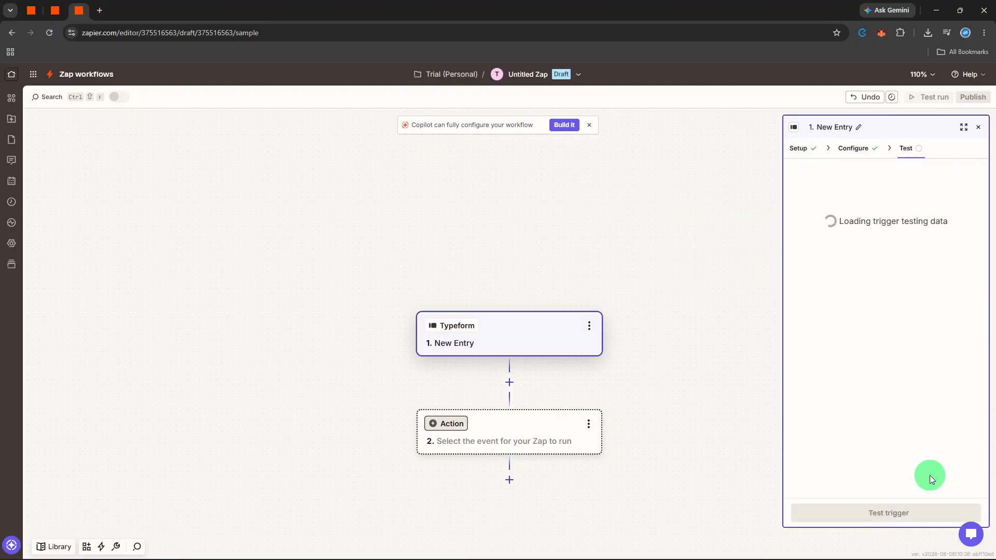
{"action": "left_click", "coordinate": [910, 513]}
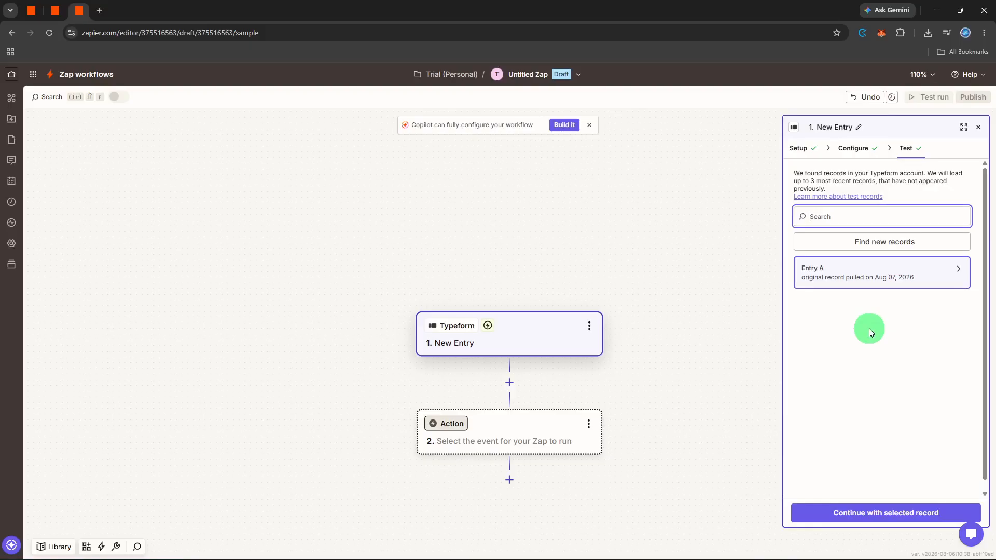
Set the Zap's second step to HubSpot with the Create Contact event and proceed to its field configuration
{"action": "left_click", "coordinate": [459, 424]}
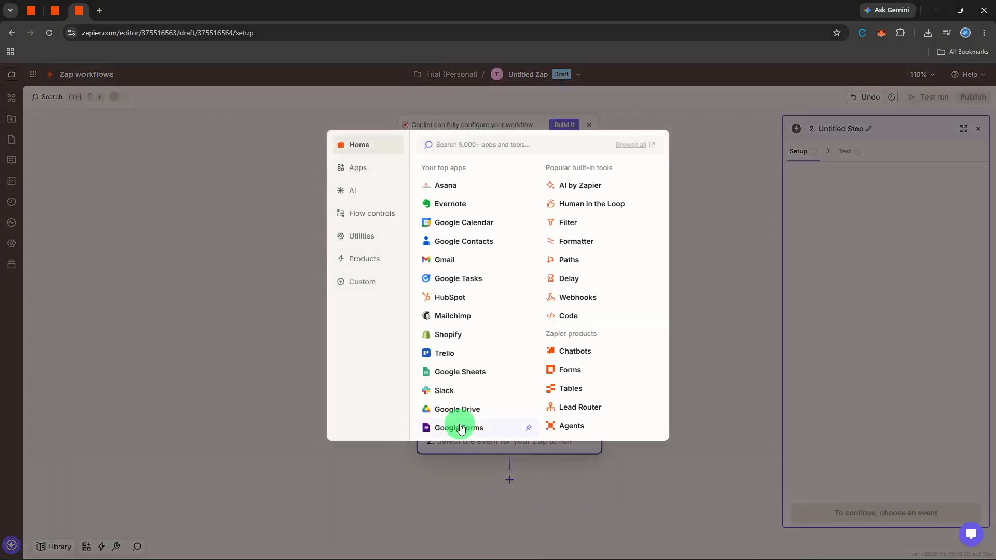
{"action": "left_click", "coordinate": [460, 294]}
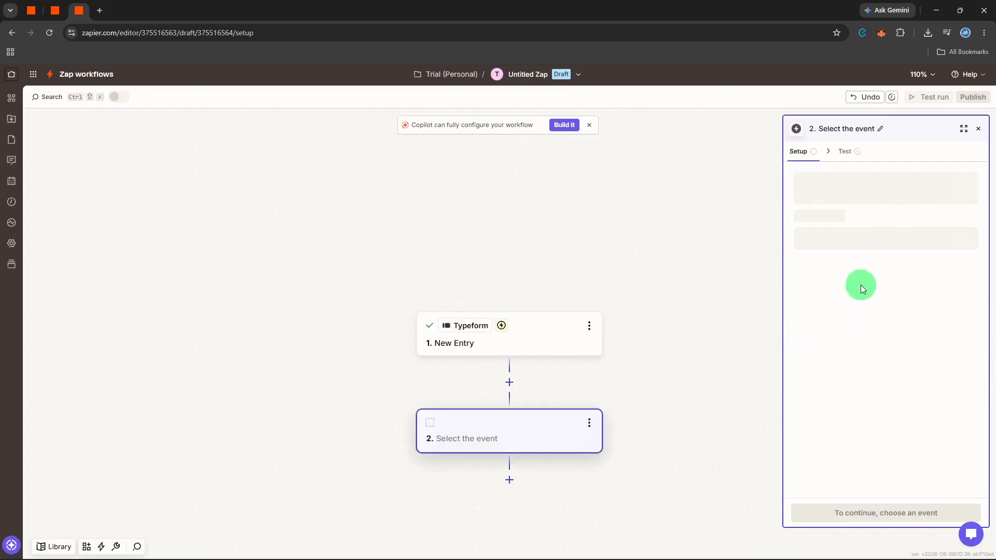
{"action": "left_click", "coordinate": [876, 241]}
{"action": "type", "text": "c"}
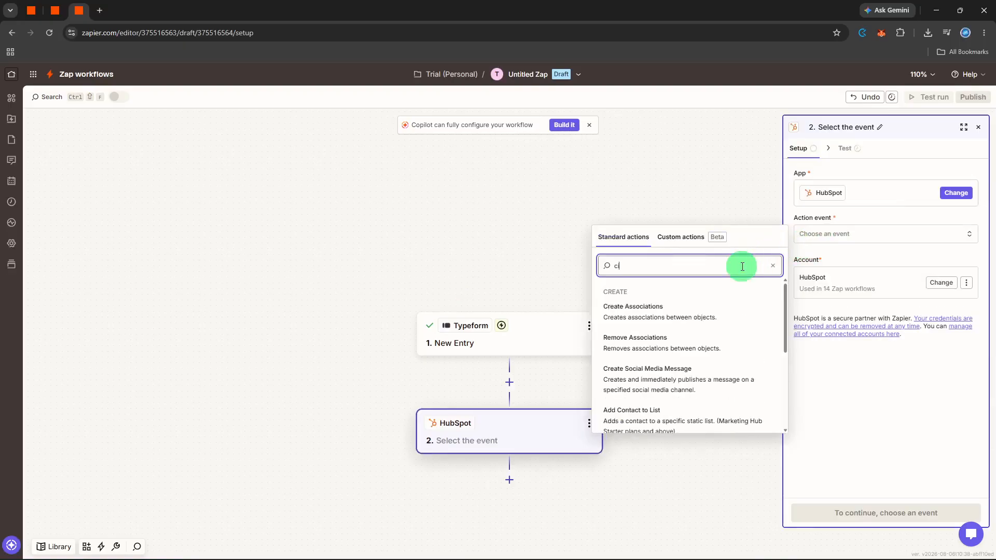
{"action": "type", "text": "in"}
{"action": "key", "text": "BackSpace"}
{"action": "key", "text": "BackSpace"}
{"action": "type", "text": "onta"}
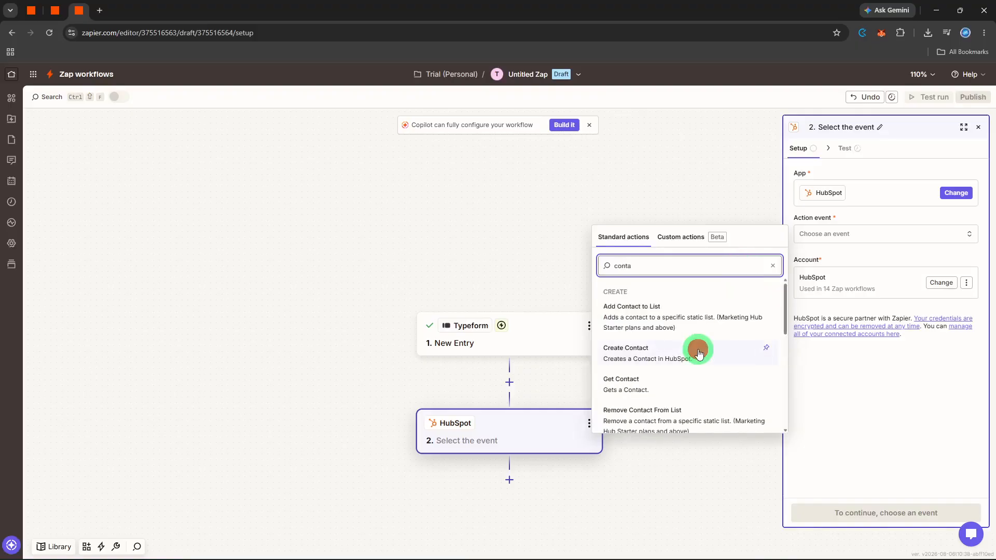
{"action": "left_click", "coordinate": [697, 353]}
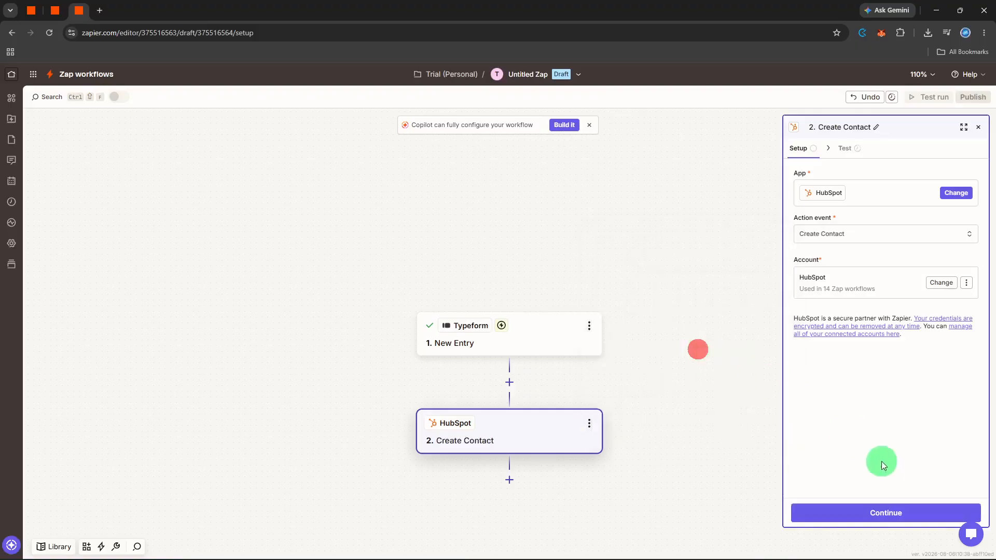
{"action": "left_click", "coordinate": [878, 512]}
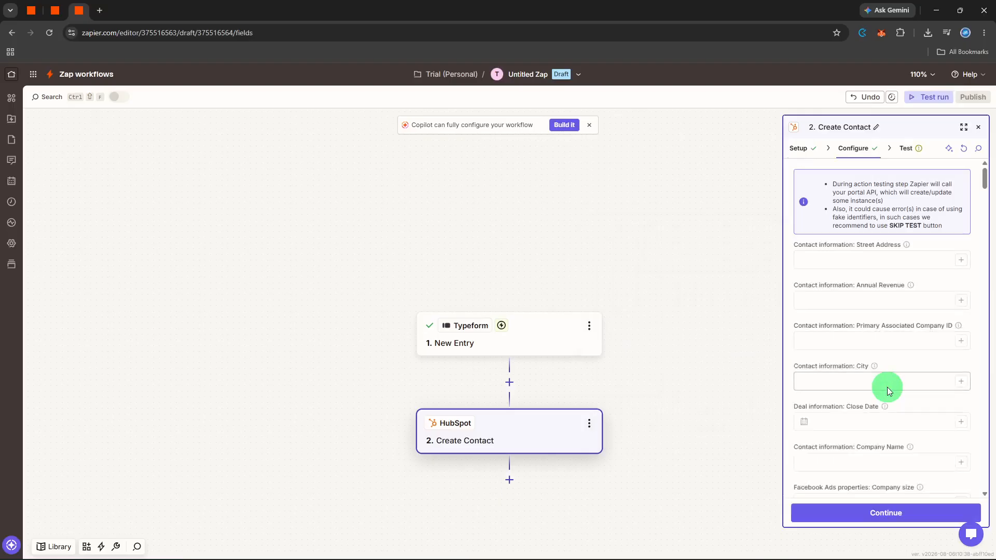
Map the Typeform Submit date to the Company size field of the HubSpot contact
{"action": "scroll", "coordinate": [913, 321], "scroll_direction": "down", "scroll_amount": 1}
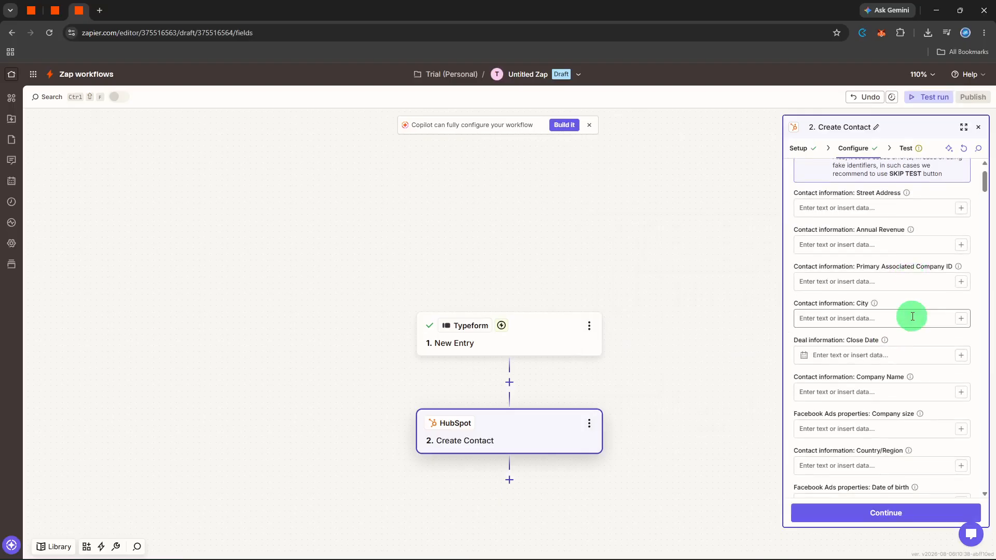
{"action": "scroll", "coordinate": [926, 321], "scroll_direction": "up", "scroll_amount": 1}
{"action": "scroll", "coordinate": [927, 322], "scroll_direction": "down", "scroll_amount": 3}
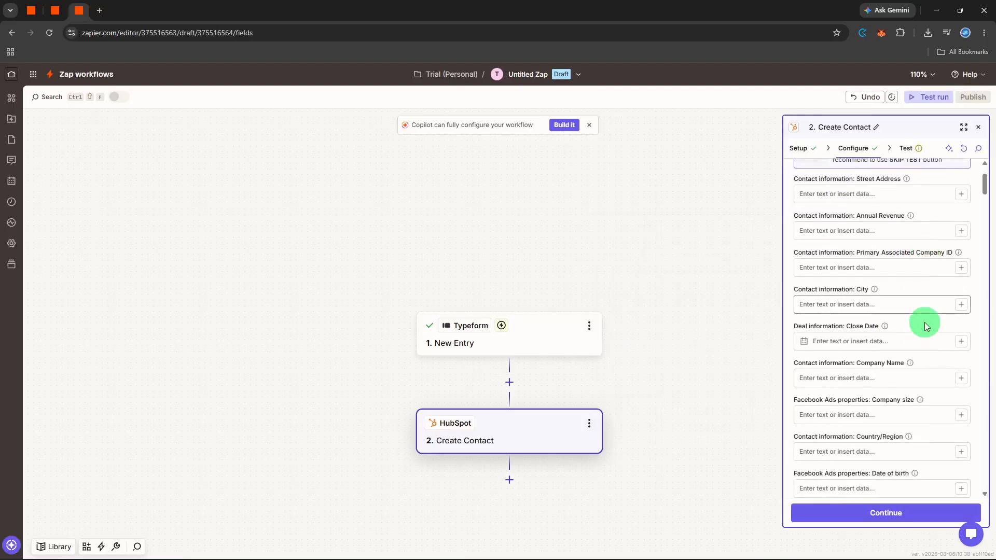
{"action": "scroll", "coordinate": [955, 388], "scroll_direction": "down", "scroll_amount": 2}
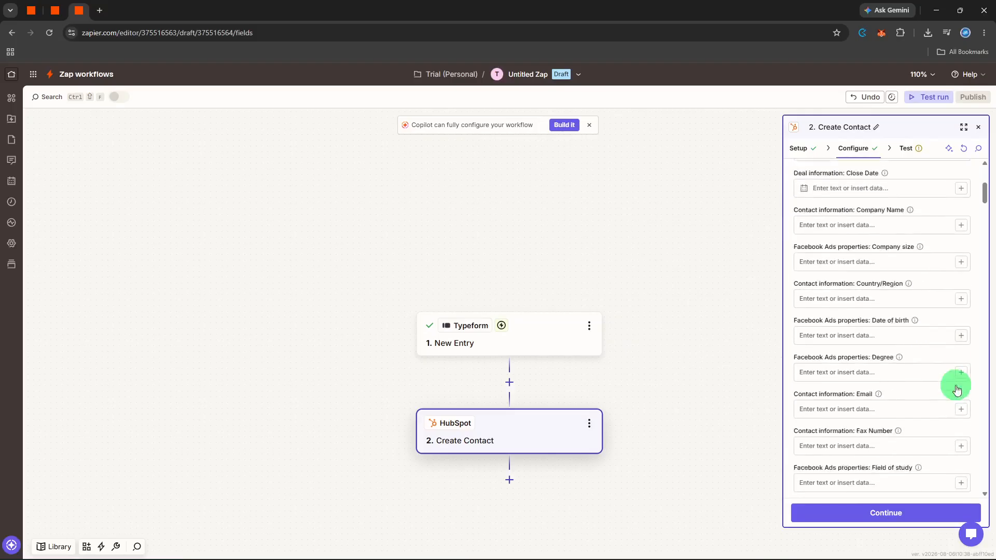
{"action": "scroll", "coordinate": [955, 388], "scroll_direction": "up", "scroll_amount": 2}
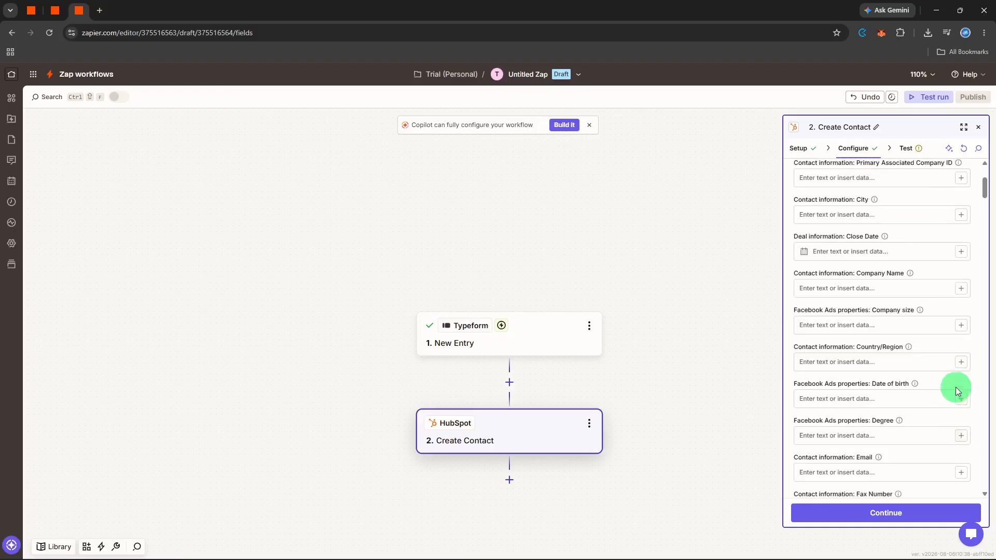
{"action": "left_click", "coordinate": [962, 327]}
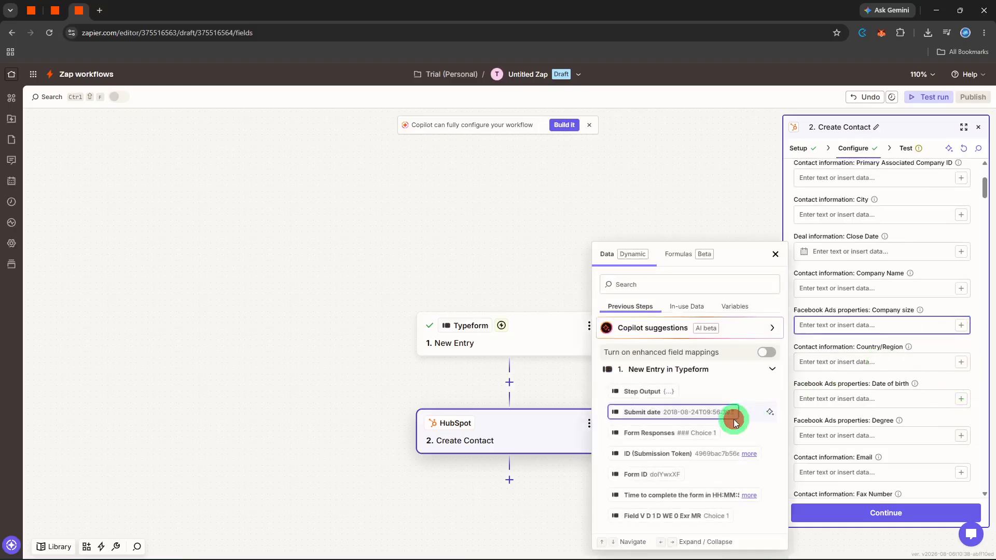
{"action": "left_click", "coordinate": [705, 411]}
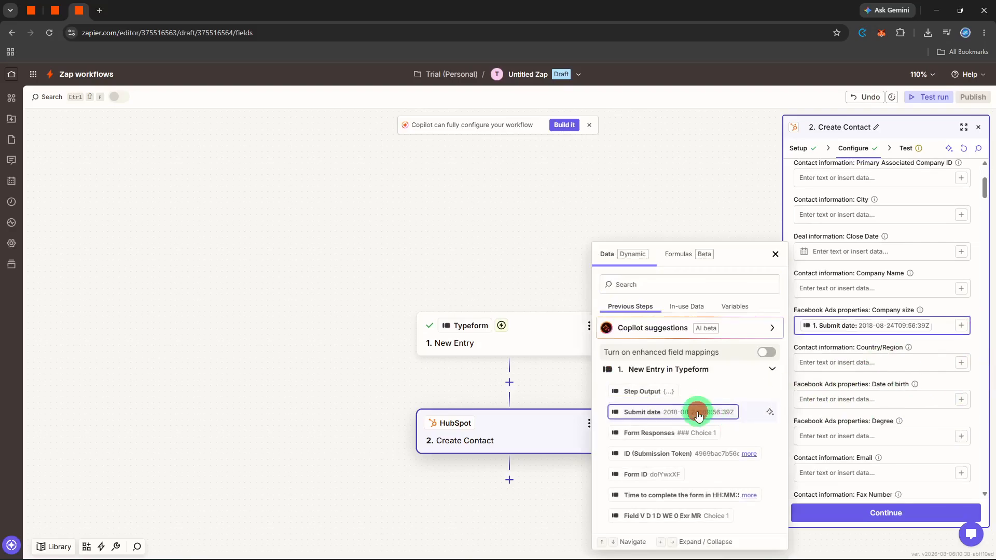
Map the Typeform ID (Submission Token) field to the contact's Country/Region and continue to the test stage
{"action": "left_click", "coordinate": [910, 369]}
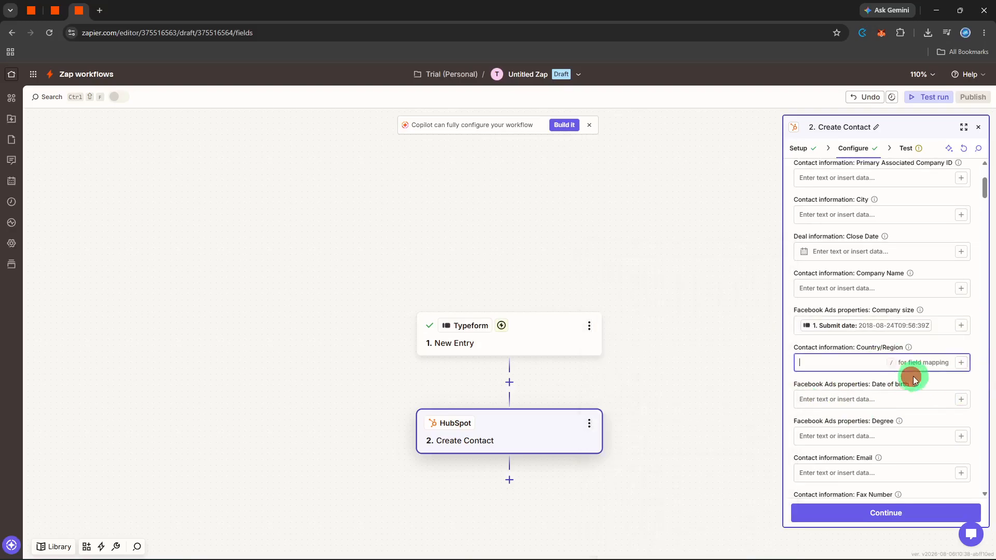
{"action": "left_click", "coordinate": [961, 363]}
{"action": "left_click", "coordinate": [715, 460]}
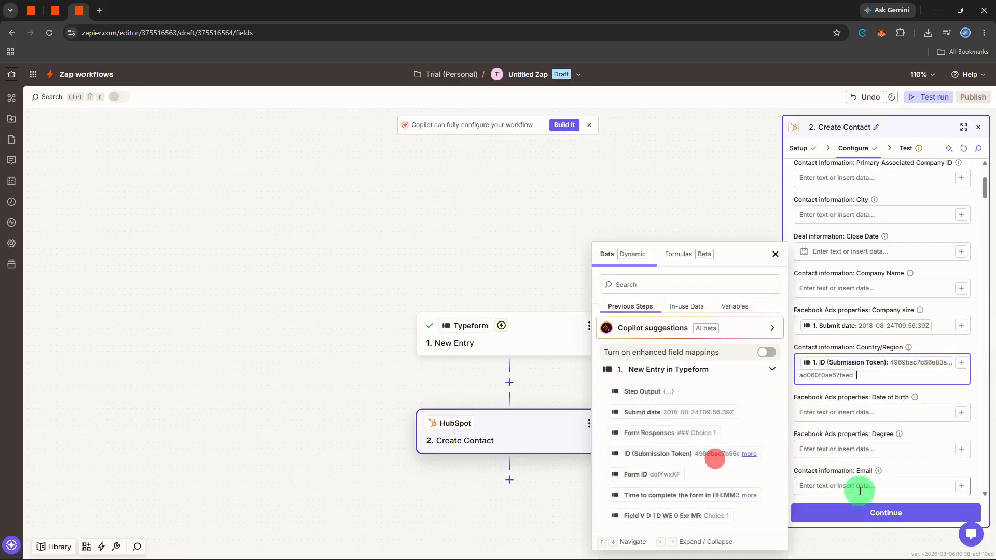
{"action": "left_click", "coordinate": [862, 511]}
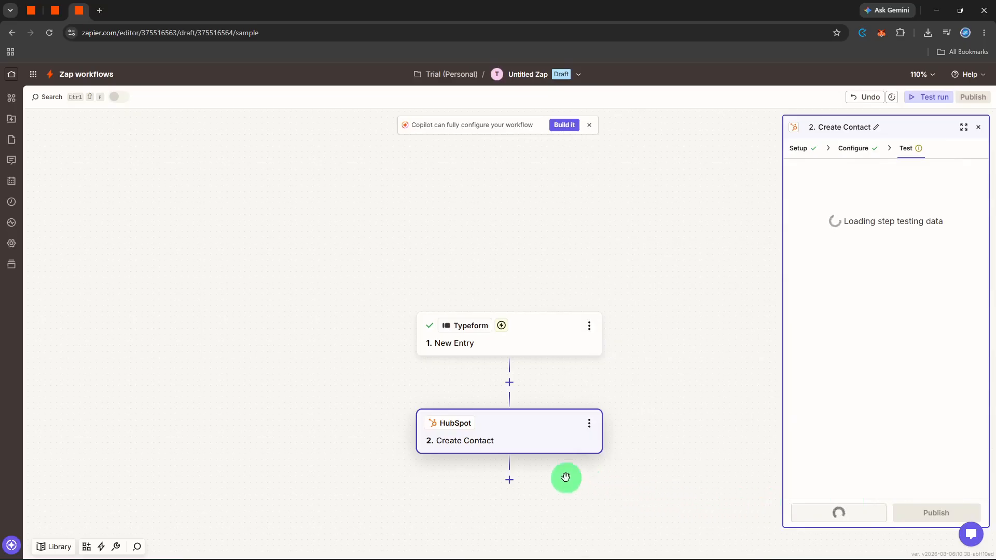
Add a Google Sheets action after the HubSpot step with the Clear Spreadsheet Row(s) event and proceed to its configuration
{"action": "left_click", "coordinate": [510, 480]}
{"action": "left_click", "coordinate": [487, 365]}
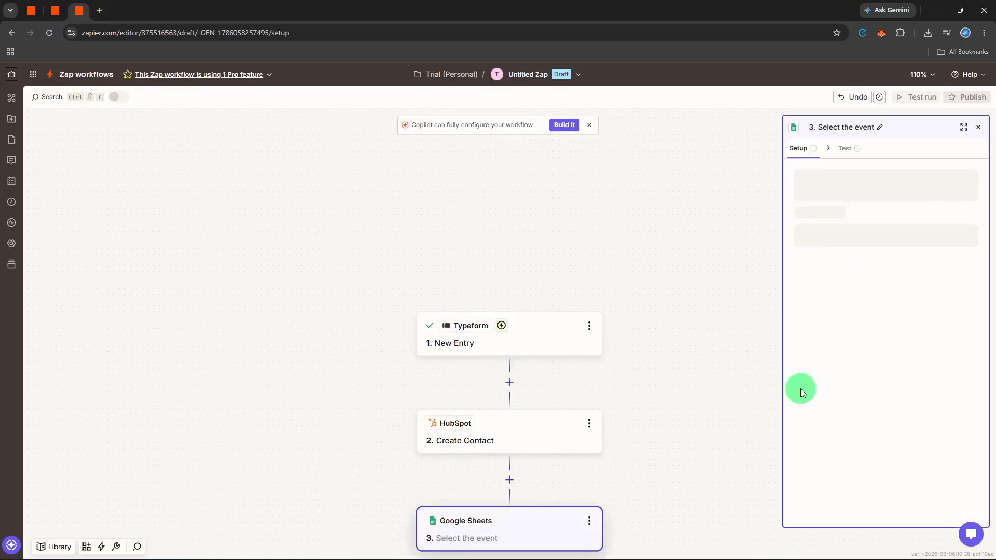
{"action": "left_click", "coordinate": [907, 241]}
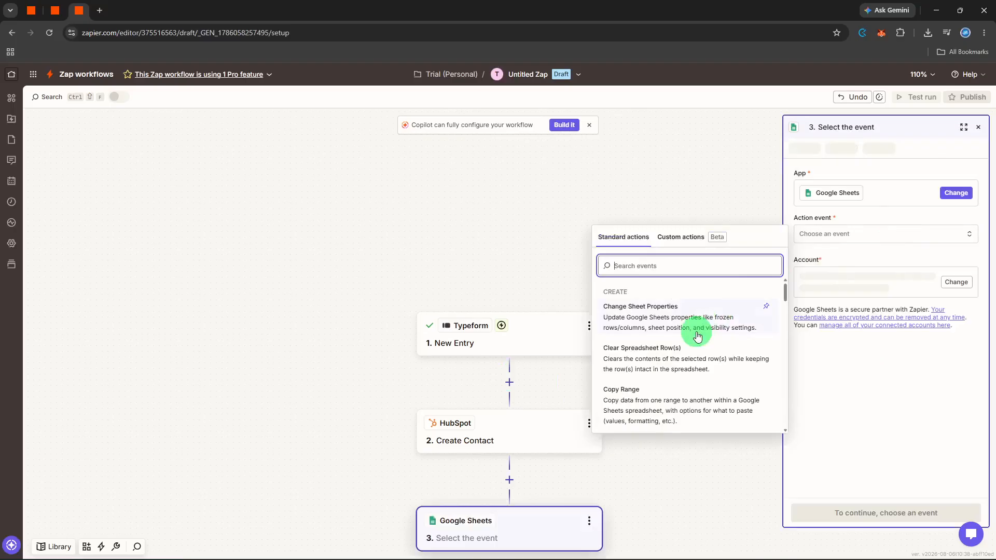
{"action": "left_click", "coordinate": [692, 355]}
{"action": "left_click", "coordinate": [858, 512]}
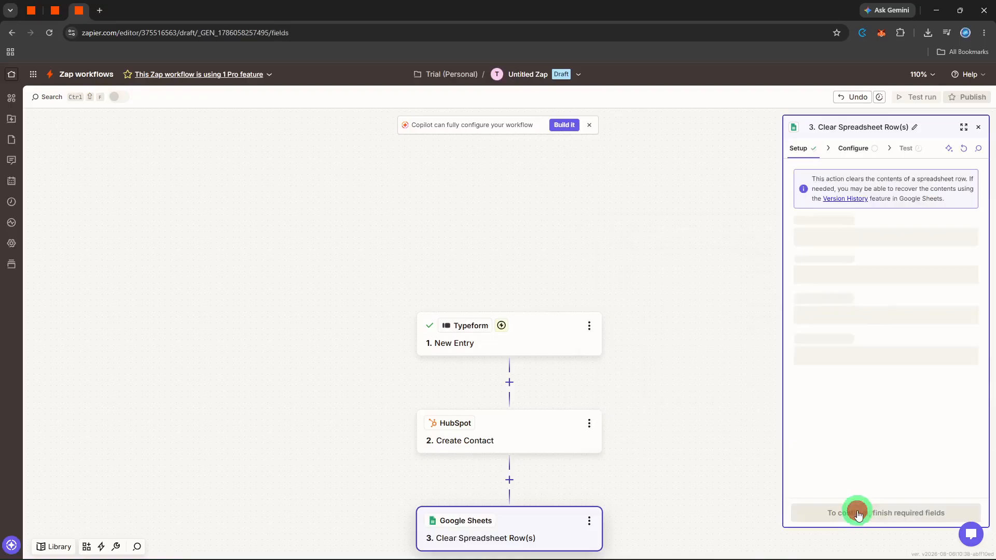
Choose the "Public Form" spreadsheet and its "Form Data" worksheet for the Google Sheets step
{"action": "left_click", "coordinate": [888, 273]}
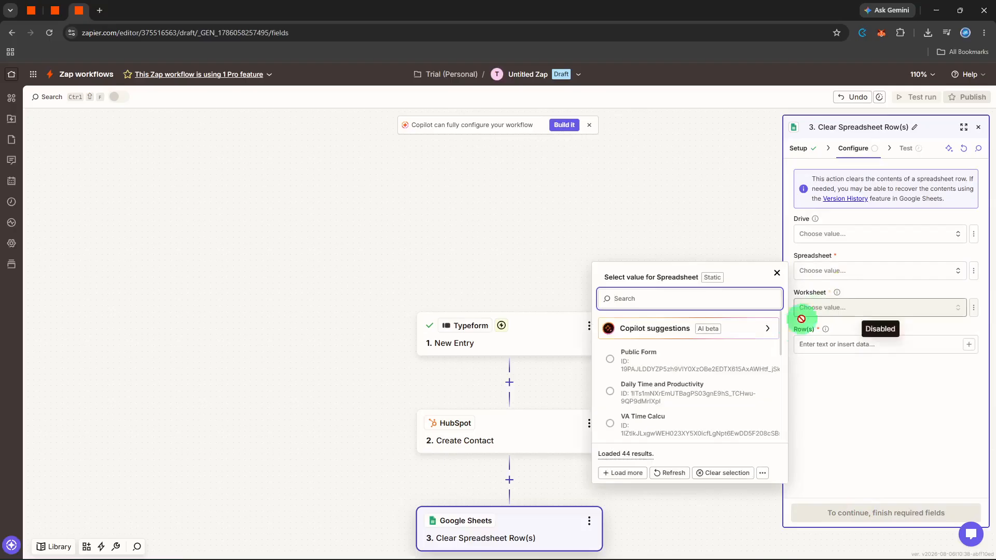
{"action": "left_click", "coordinate": [743, 361]}
{"action": "left_click", "coordinate": [883, 308]}
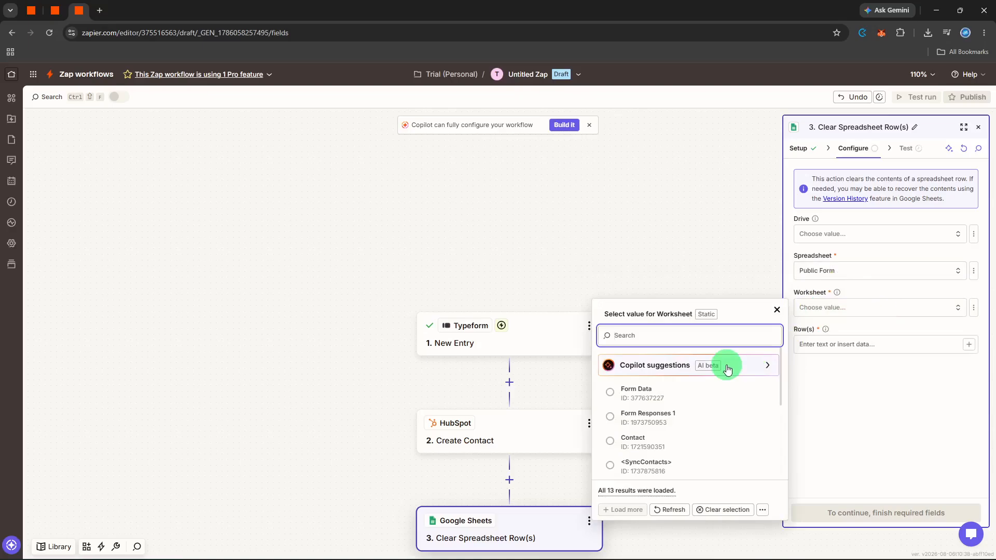
{"action": "left_click", "coordinate": [678, 396]}
Map the Typeform answer "Field V D 1 D WE 0 Exr MR" to Row(s) and test the Google Sheets step
{"action": "left_click", "coordinate": [844, 345]}
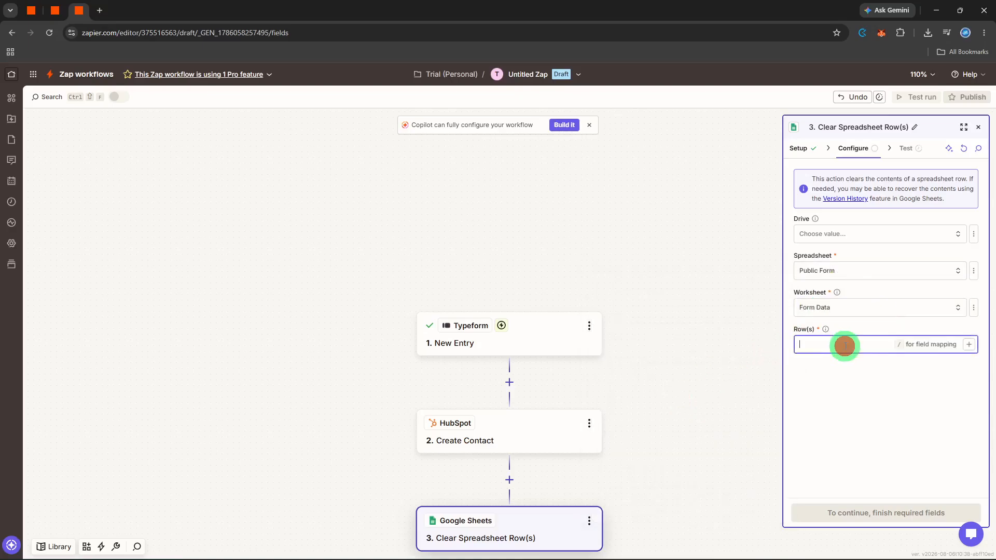
{"action": "left_click", "coordinate": [968, 344]}
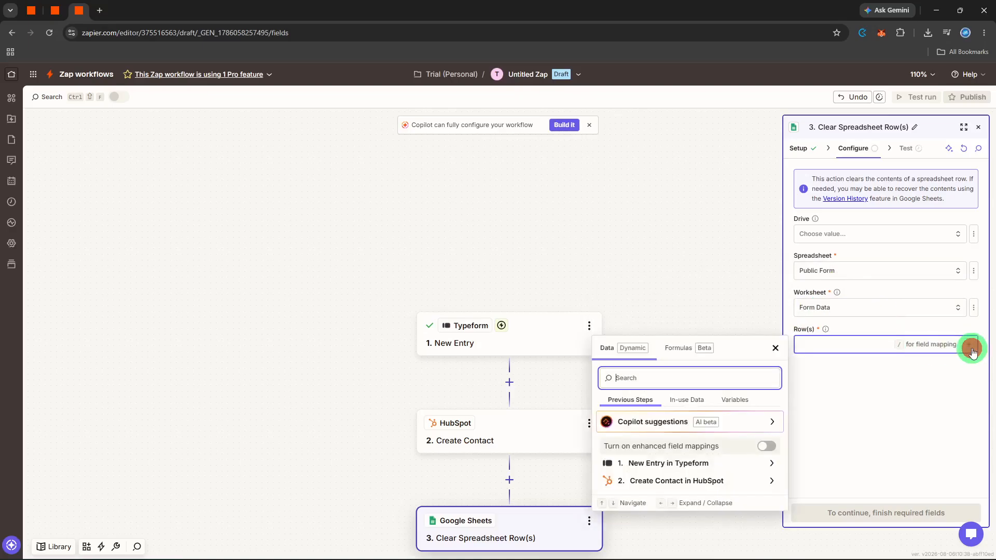
{"action": "left_click", "coordinate": [689, 469]}
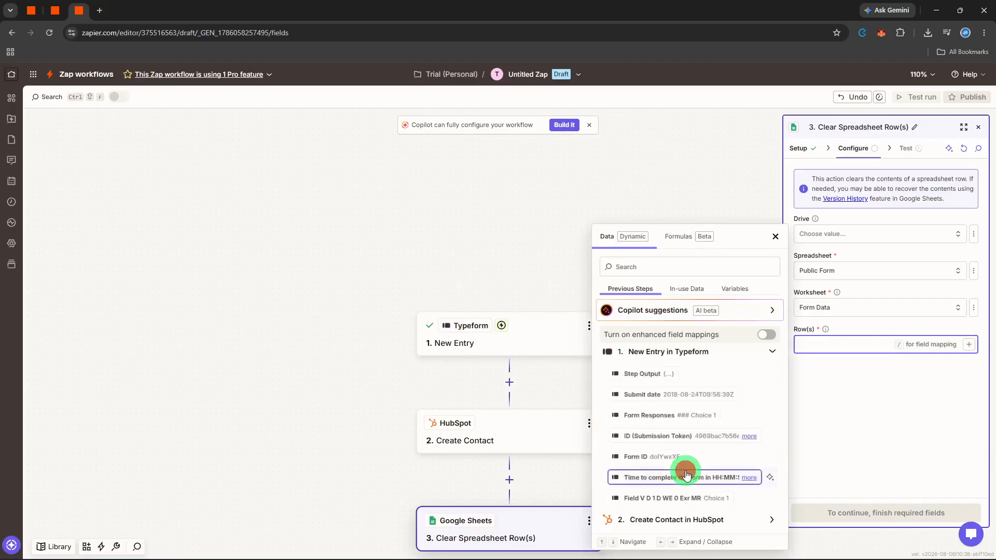
{"action": "left_click", "coordinate": [677, 496]}
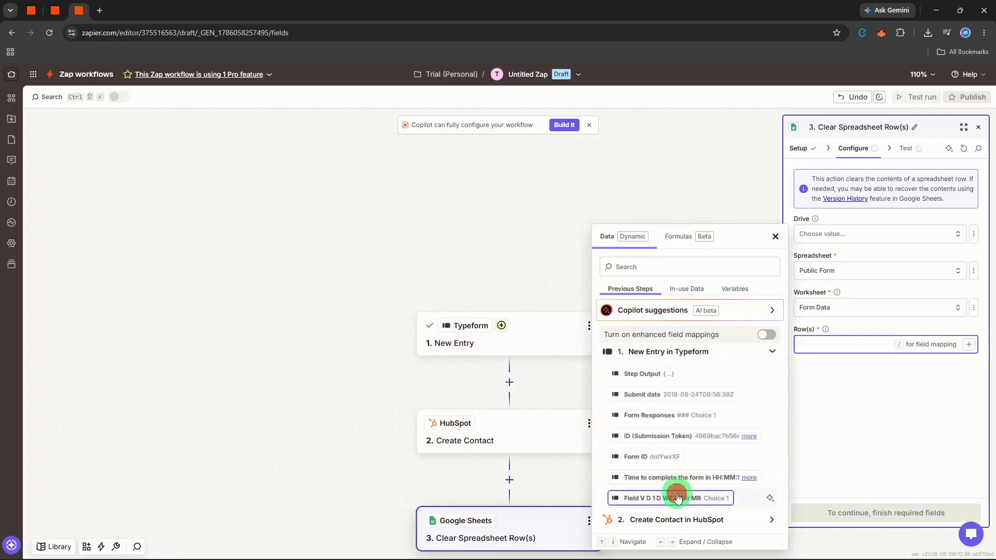
{"action": "left_click", "coordinate": [840, 425]}
{"action": "left_click", "coordinate": [848, 510]}
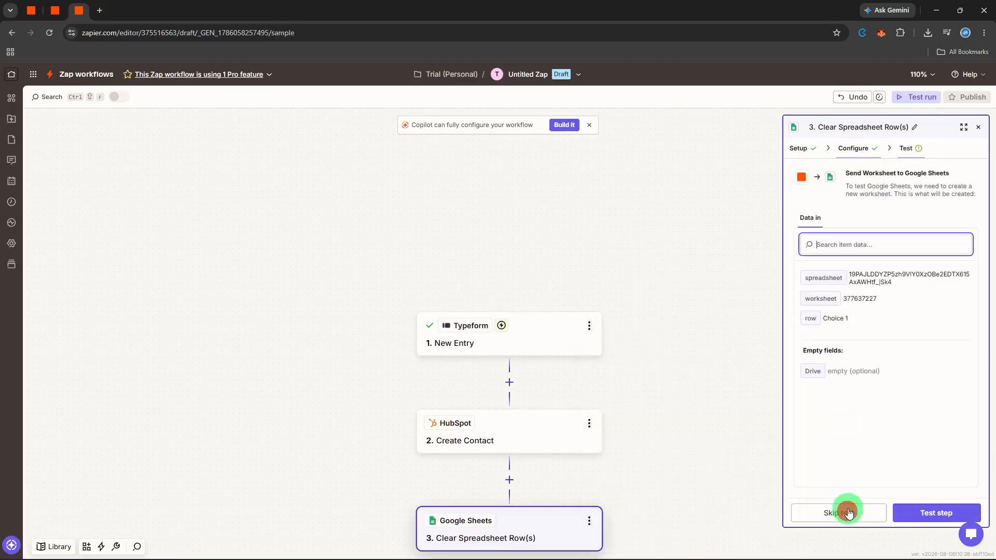
{"action": "left_click", "coordinate": [913, 516]}
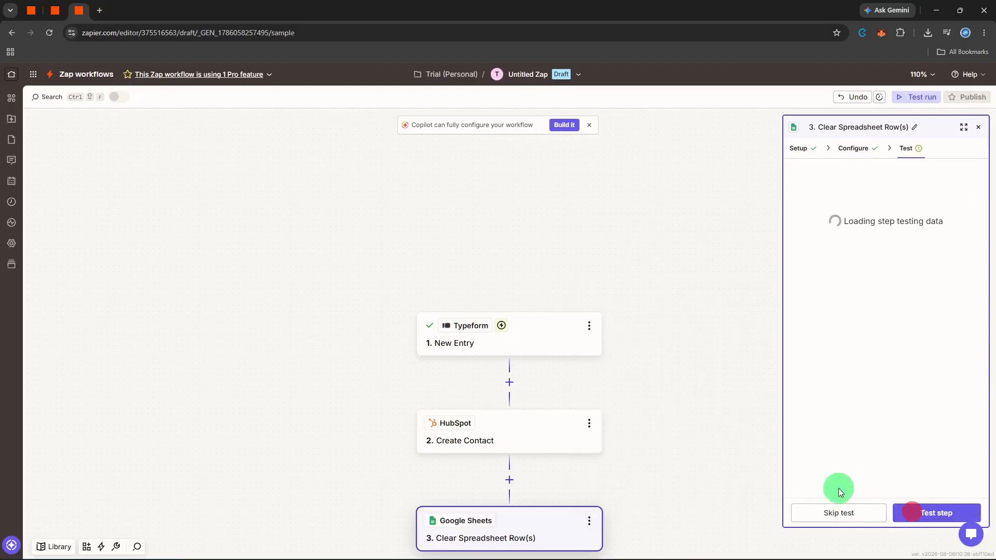
Skip the Google Sheets step's test and add a Slack action after that step
{"action": "scroll", "coordinate": [684, 453], "scroll_direction": "down", "scroll_amount": 1}
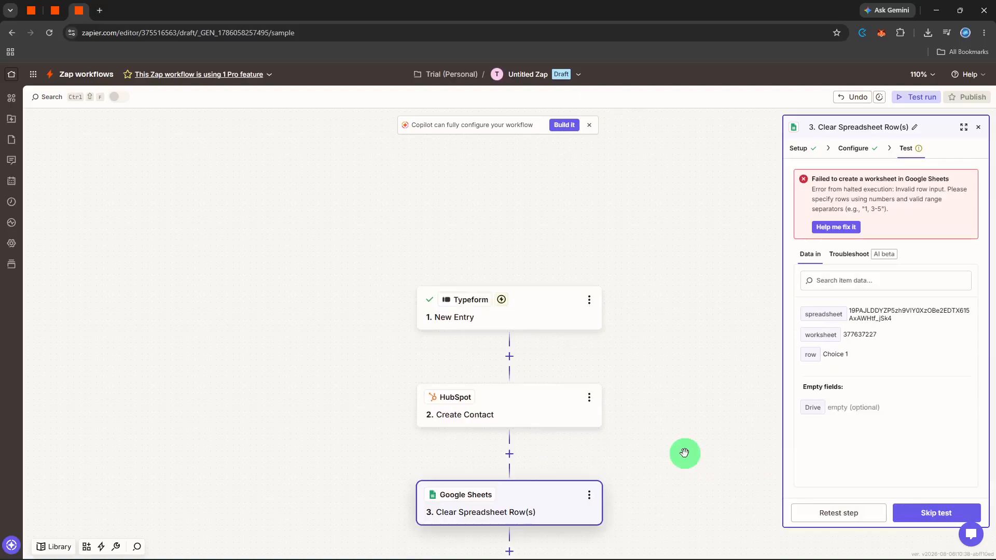
{"action": "scroll", "coordinate": [758, 454], "scroll_direction": "down", "scroll_amount": 1}
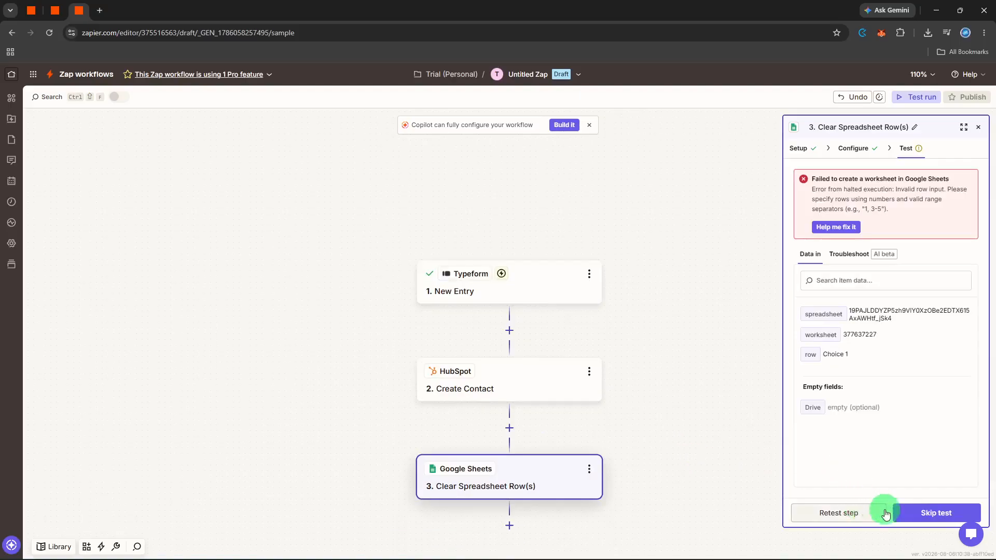
{"action": "left_click", "coordinate": [961, 507]}
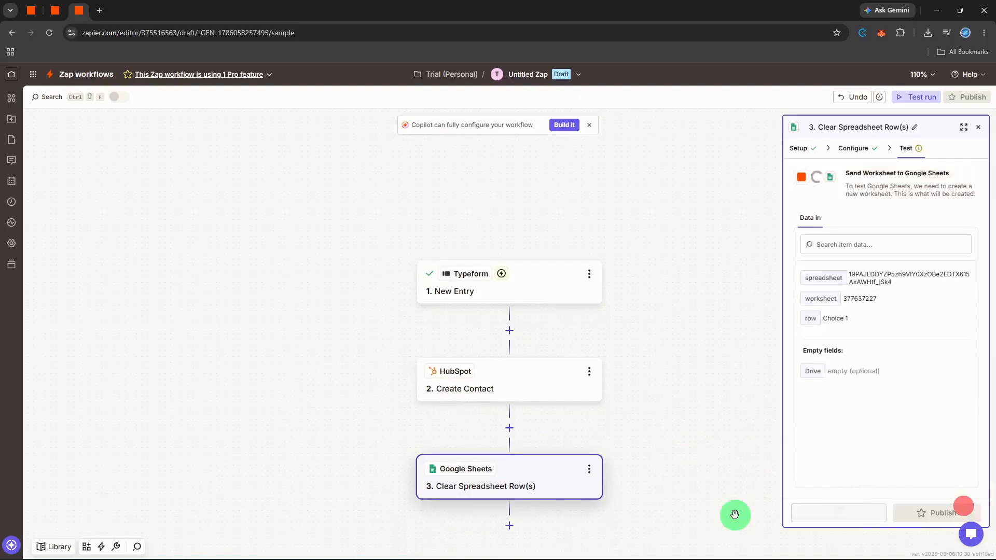
{"action": "left_click", "coordinate": [510, 526]}
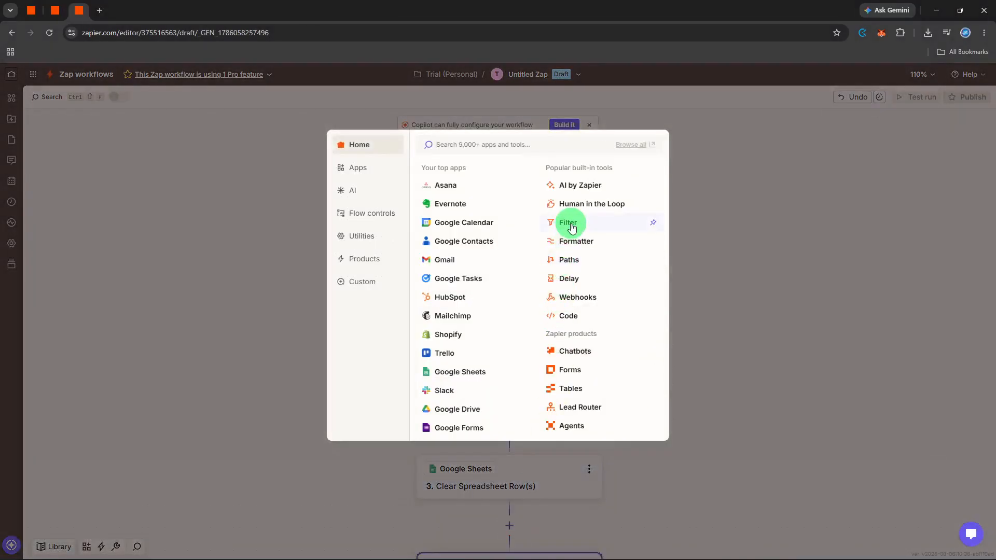
{"action": "type", "text": "slack"}
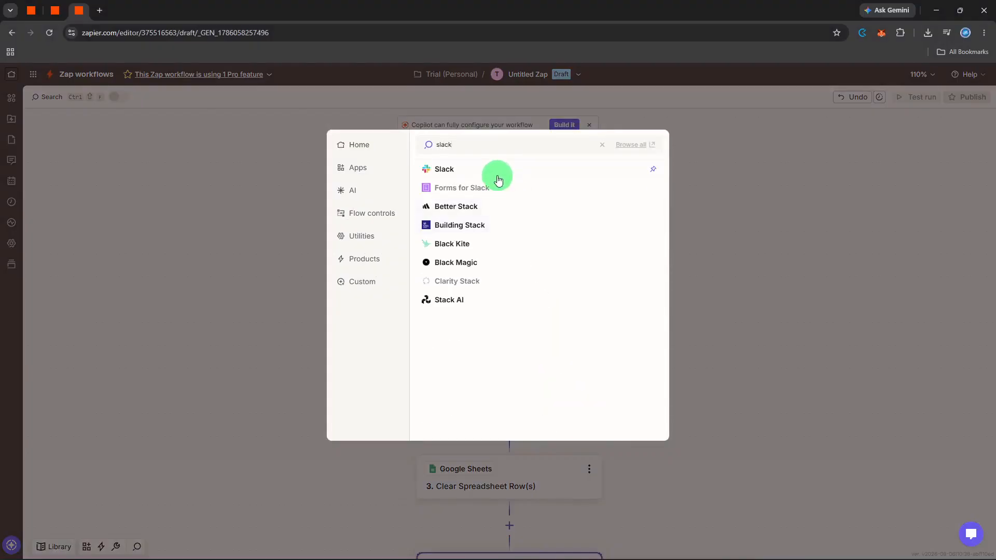
{"action": "left_click", "coordinate": [493, 169]}
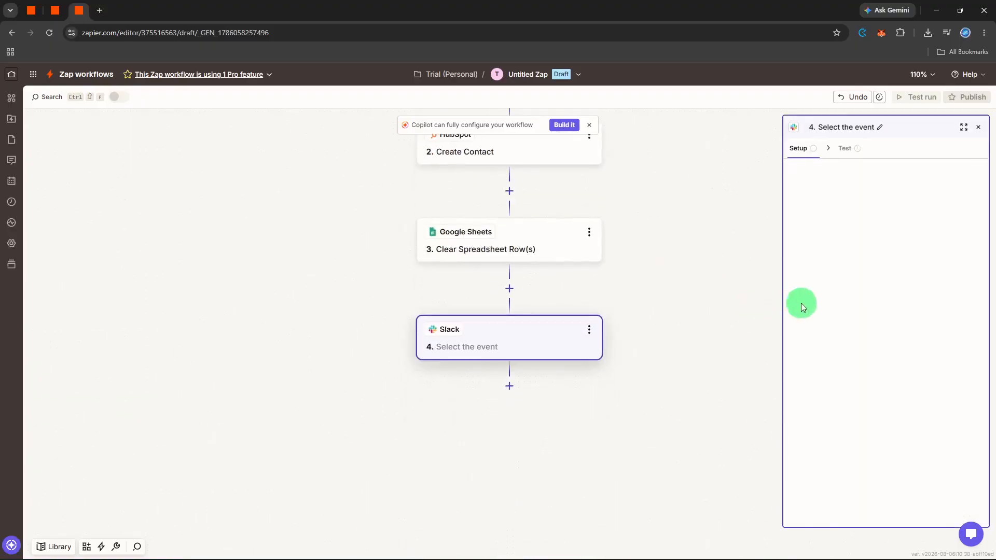
Set the Slack step's action event to Create Channel
{"action": "left_click", "coordinate": [861, 239]}
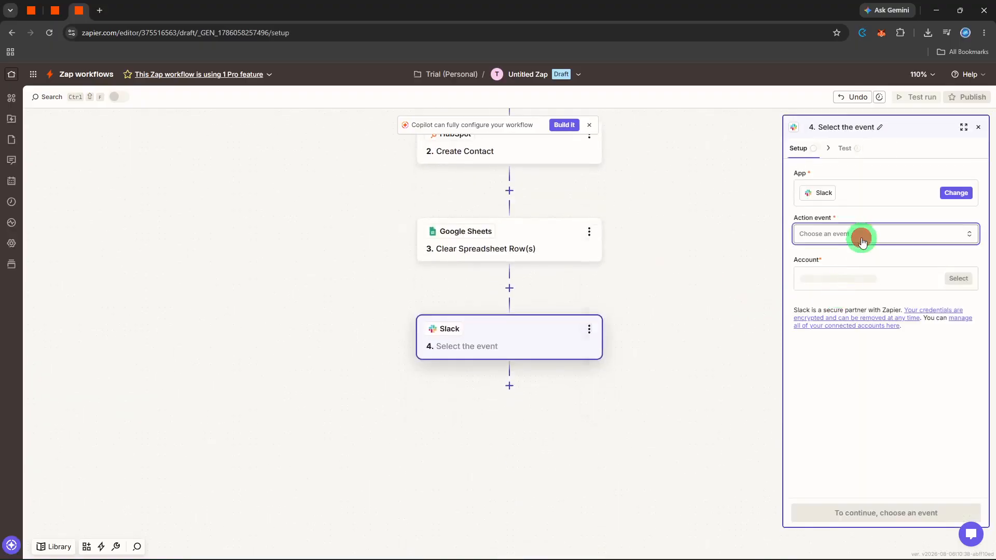
{"action": "type", "text": "c"}
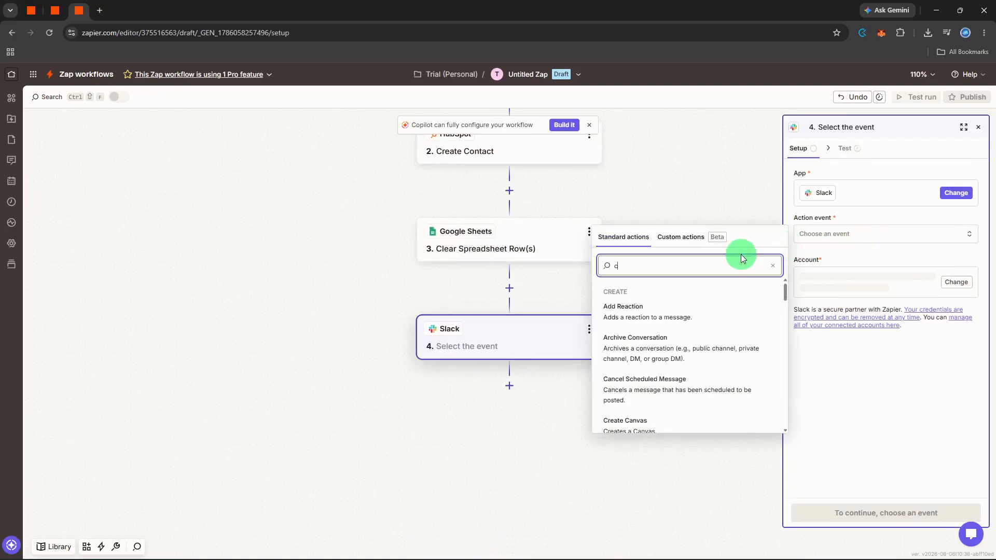
{"action": "type", "text": "rea"}
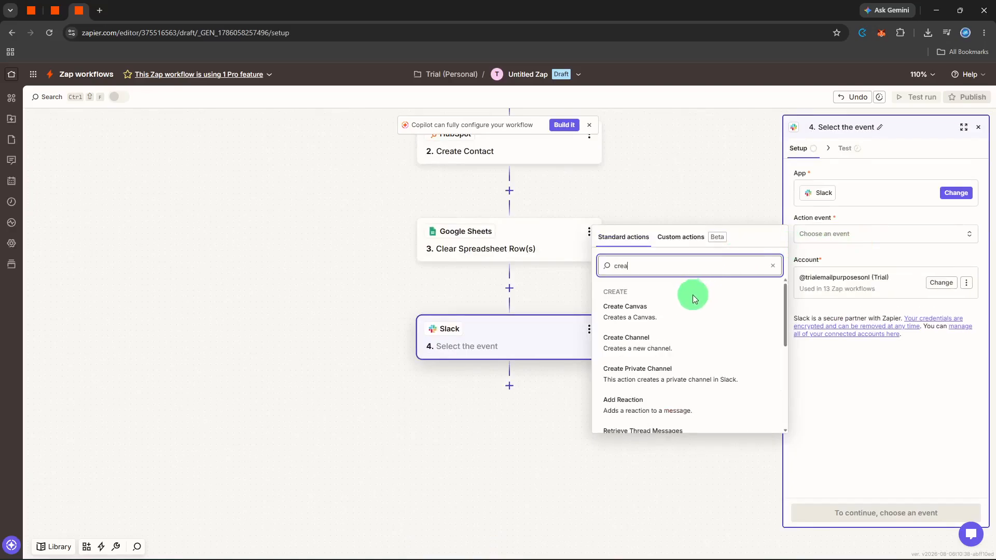
{"action": "key", "text": "BackSpace"}
{"action": "key", "text": "BackSpace"}
{"action": "key", "text": "BackSpace"}
{"action": "key", "text": "BackSpace"}
{"action": "type", "text": "channe"}
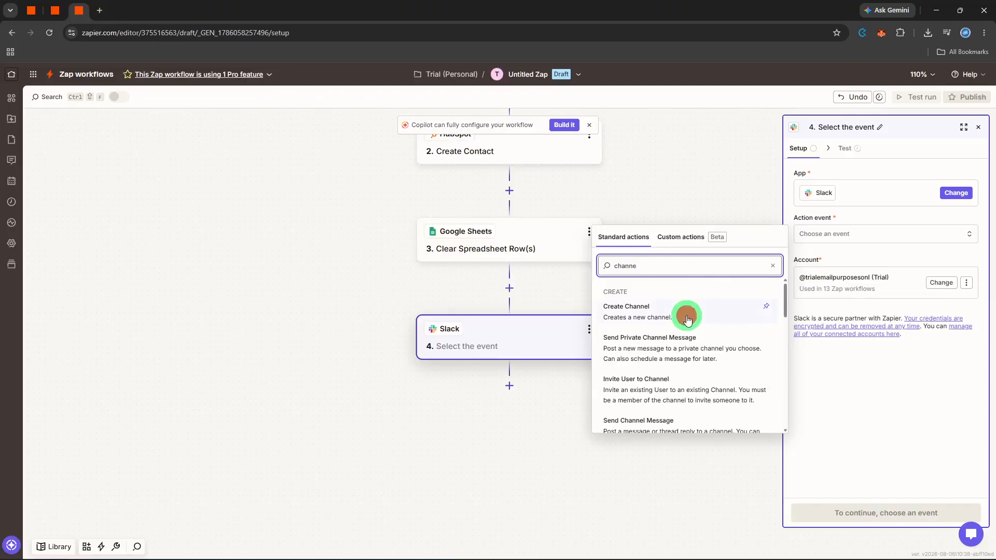
{"action": "left_click", "coordinate": [687, 317]}
{"action": "left_click", "coordinate": [878, 501]}
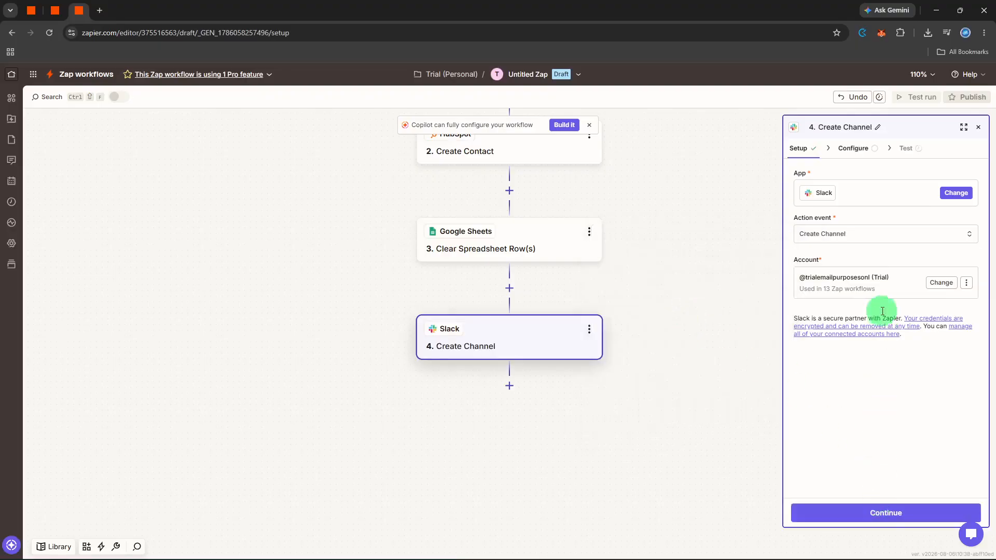
Change the Slack step's action event to Send Channel Message and continue to its configuration
{"action": "left_click", "coordinate": [886, 240]}
{"action": "type", "text": "create"}
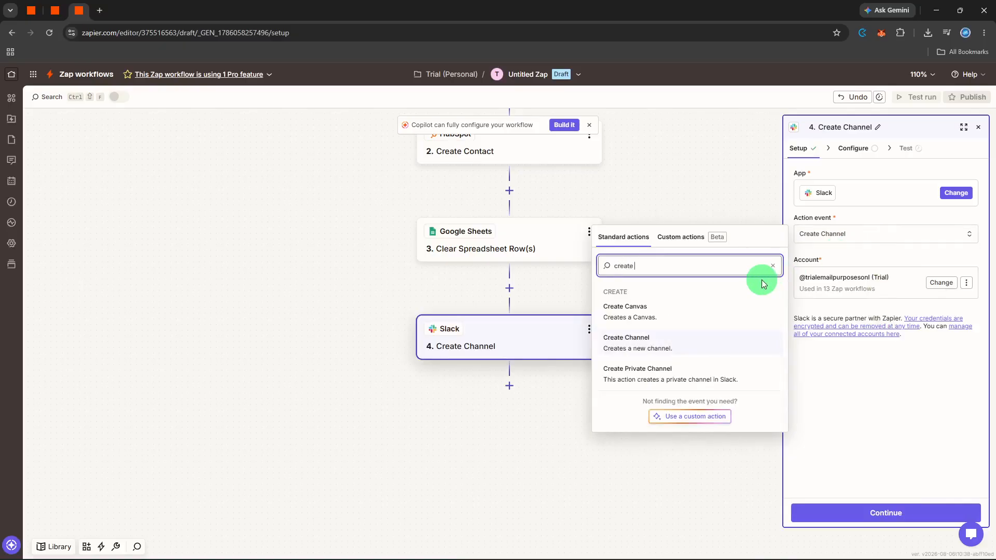
{"action": "type", "text": " cha"}
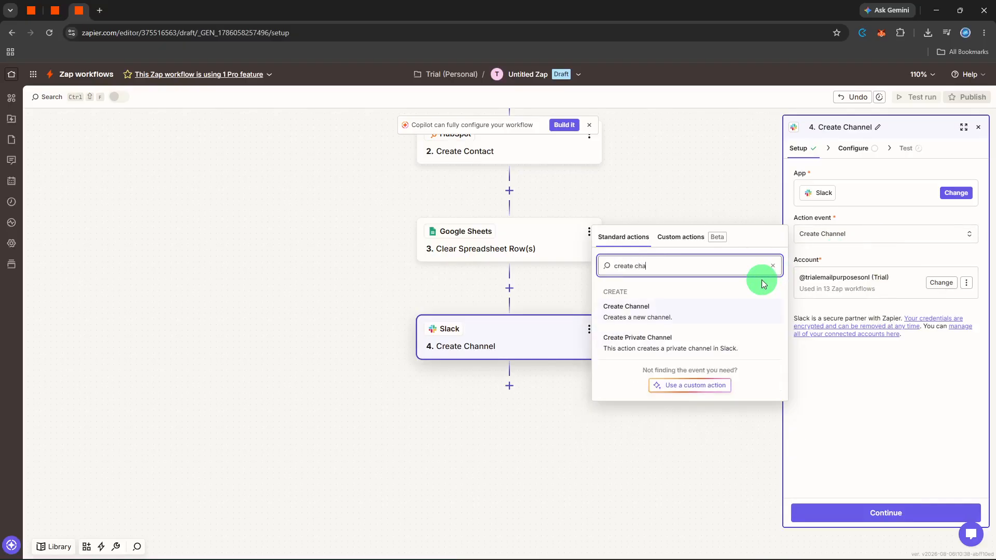
{"action": "key", "text": "BackSpace"}
{"action": "key", "text": "BackSpace"}
{"action": "key", "text": "BackSpace"}
{"action": "key", "text": "BackSpace"}
{"action": "key", "text": "BackSpace"}
{"action": "key", "text": "BackSpace"}
{"action": "type", "text": "mes"}
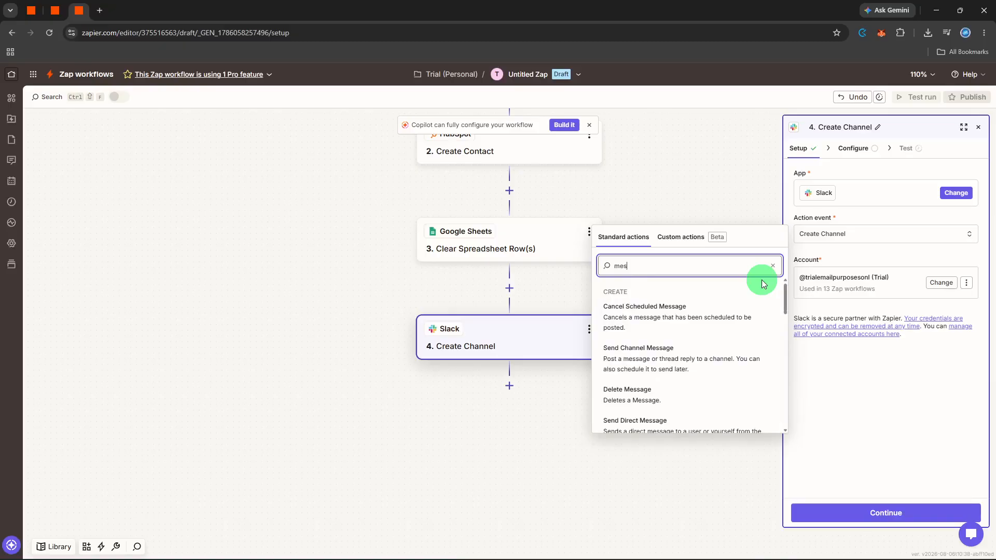
{"action": "left_click", "coordinate": [715, 349]}
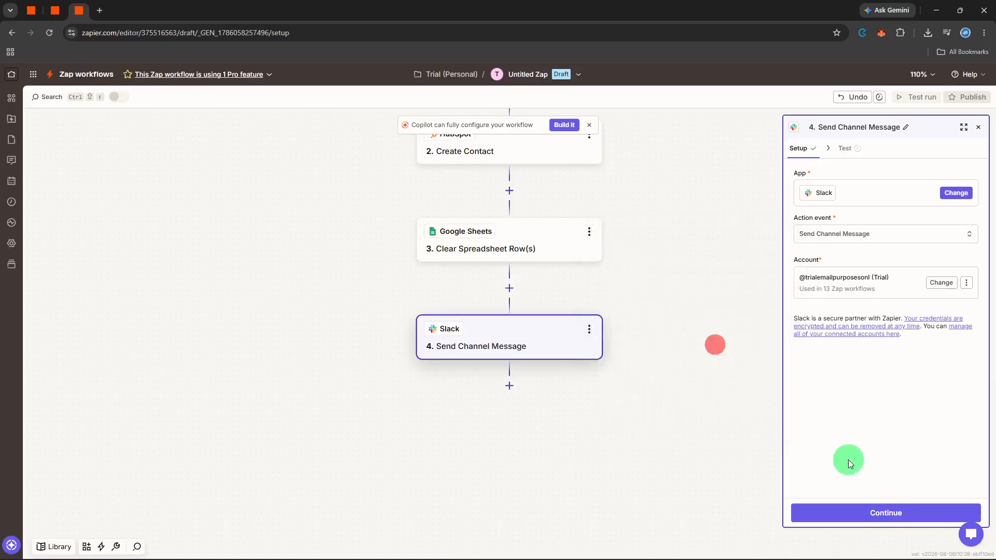
{"action": "left_click", "coordinate": [870, 508]}
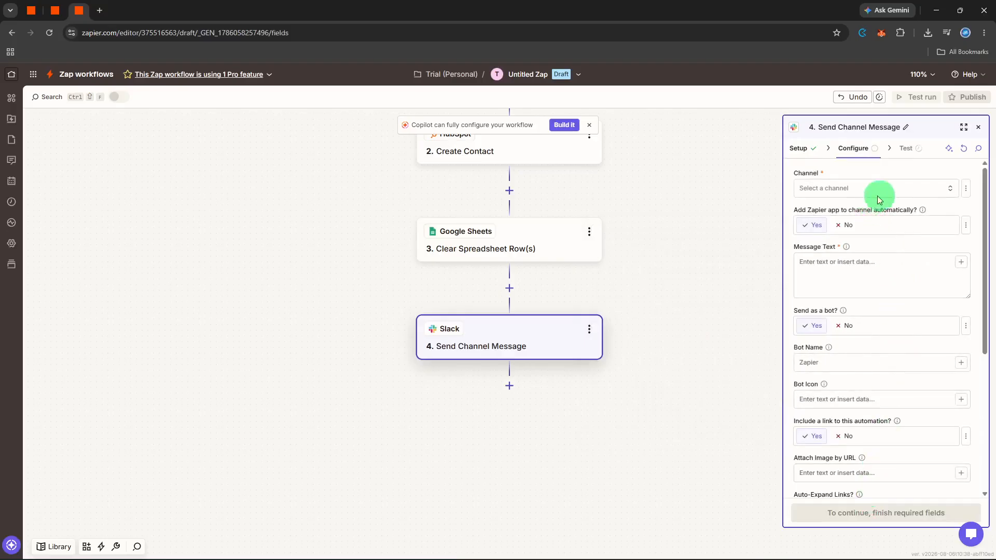
Choose the "social" channel for the Slack message and enter "New Tasks" as the message text
{"action": "left_click", "coordinate": [922, 193]}
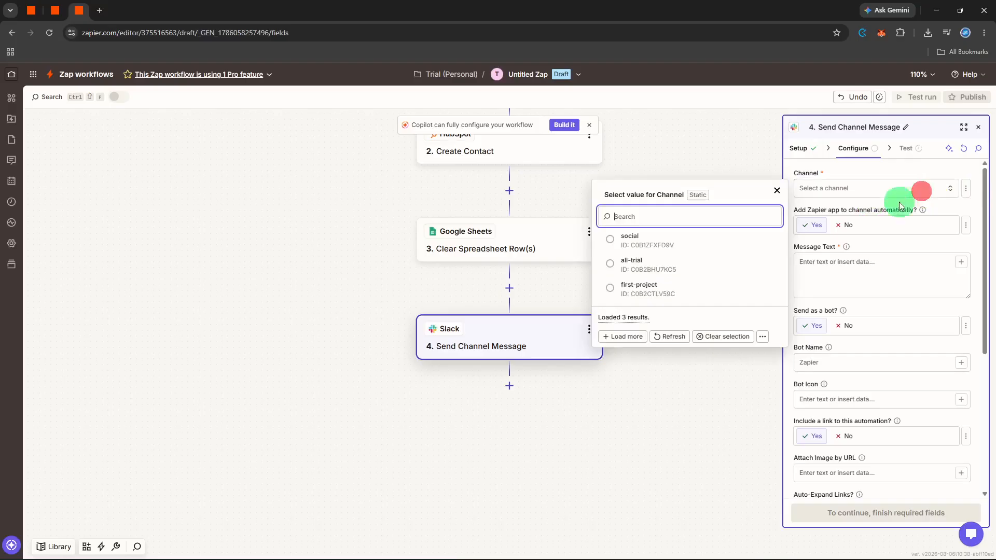
{"action": "left_click", "coordinate": [716, 246]}
{"action": "left_click", "coordinate": [838, 258]}
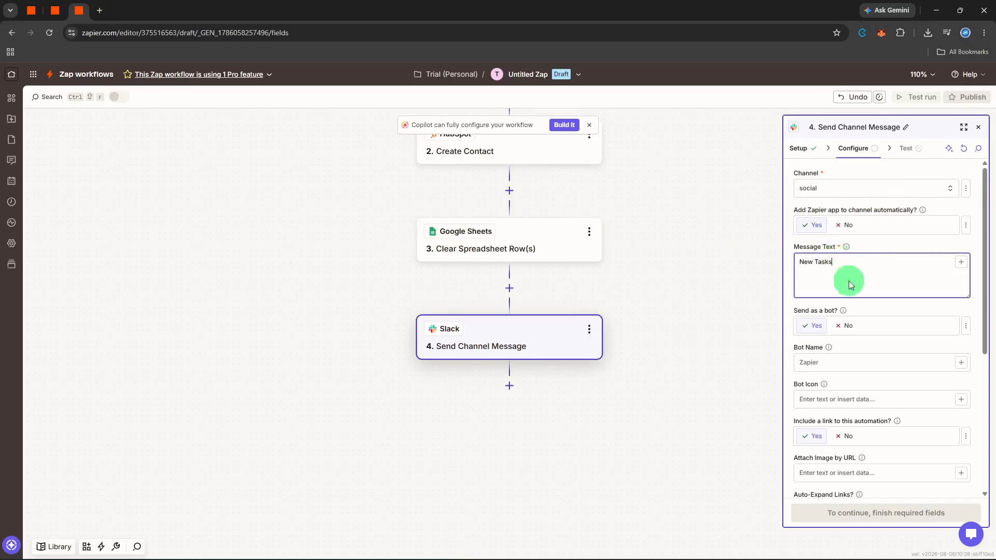
Continue to the Slack step's test stage, test the channel message and close the step's settings
{"action": "scroll", "coordinate": [875, 490], "scroll_direction": "down", "scroll_amount": 5}
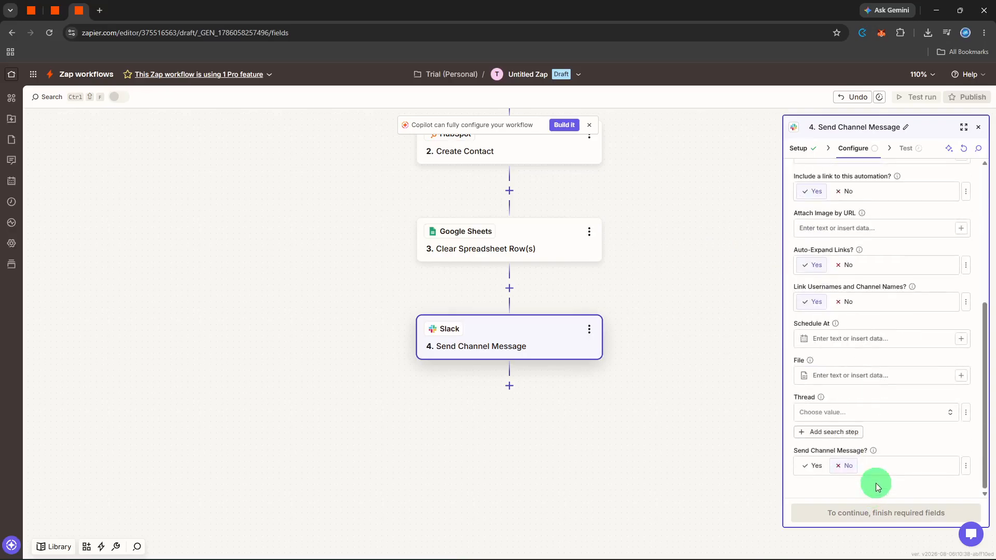
{"action": "left_click", "coordinate": [885, 464]}
{"action": "left_click", "coordinate": [888, 510]}
{"action": "left_click", "coordinate": [902, 510]}
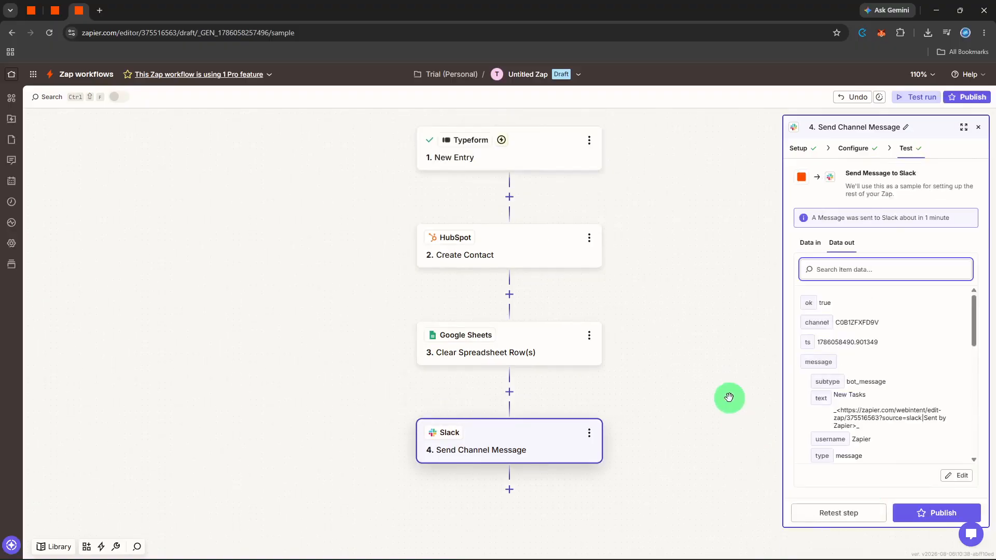
{"action": "left_click", "coordinate": [978, 128]}
Start a test run of the whole Zap with the Typeform record Entry A
{"action": "scroll", "coordinate": [882, 212], "scroll_direction": "up", "scroll_amount": 1}
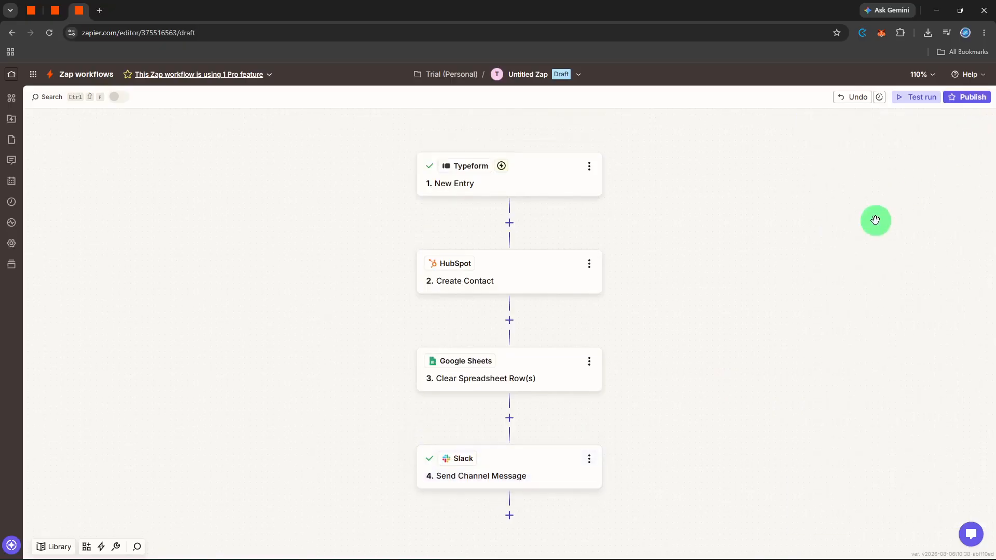
{"action": "left_click_drag", "start_coordinate": [867, 227], "coordinate": [865, 227]}
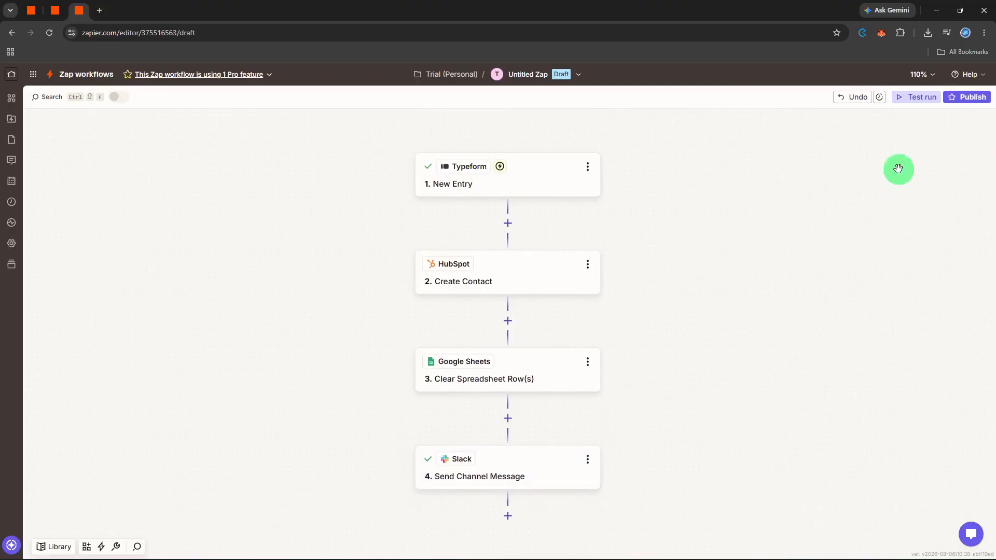
{"action": "left_click", "coordinate": [909, 97]}
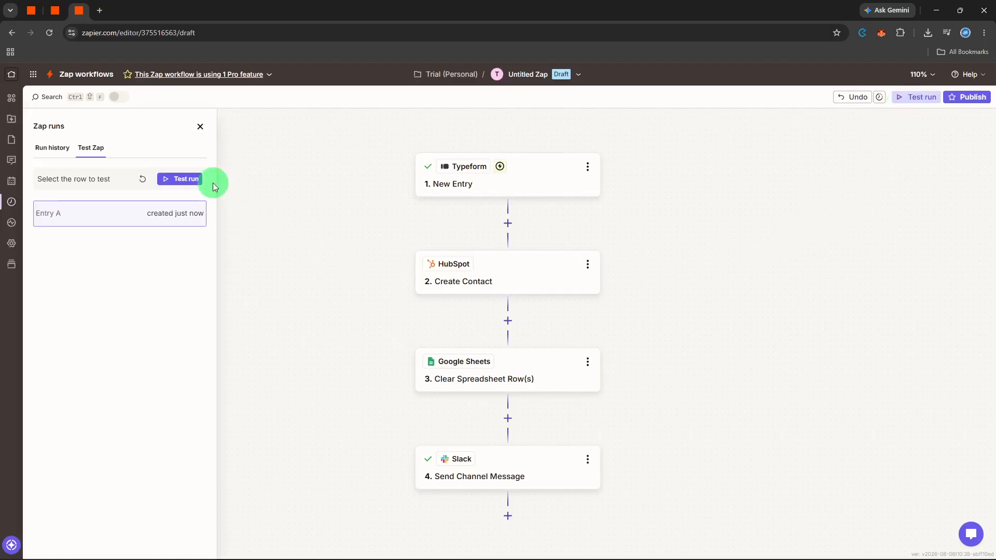
{"action": "left_click", "coordinate": [191, 180]}
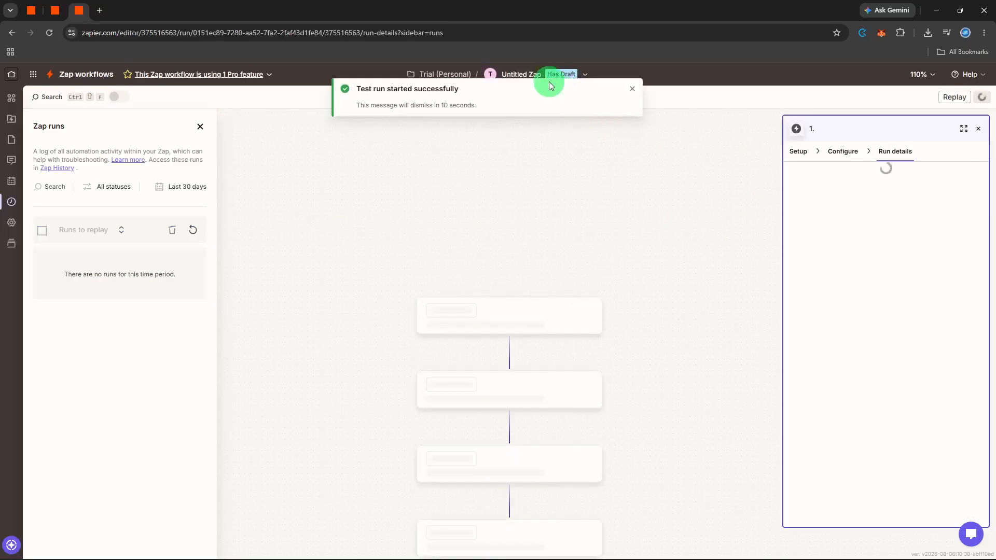
Rename the Zap to "lead form to CRM"
{"action": "left_click", "coordinate": [536, 72]}
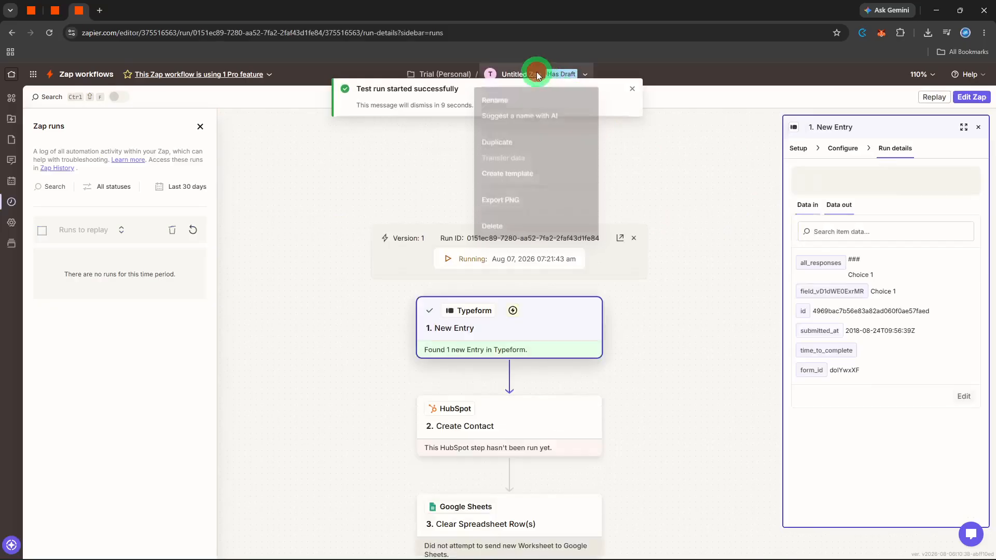
{"action": "left_click", "coordinate": [525, 102]}
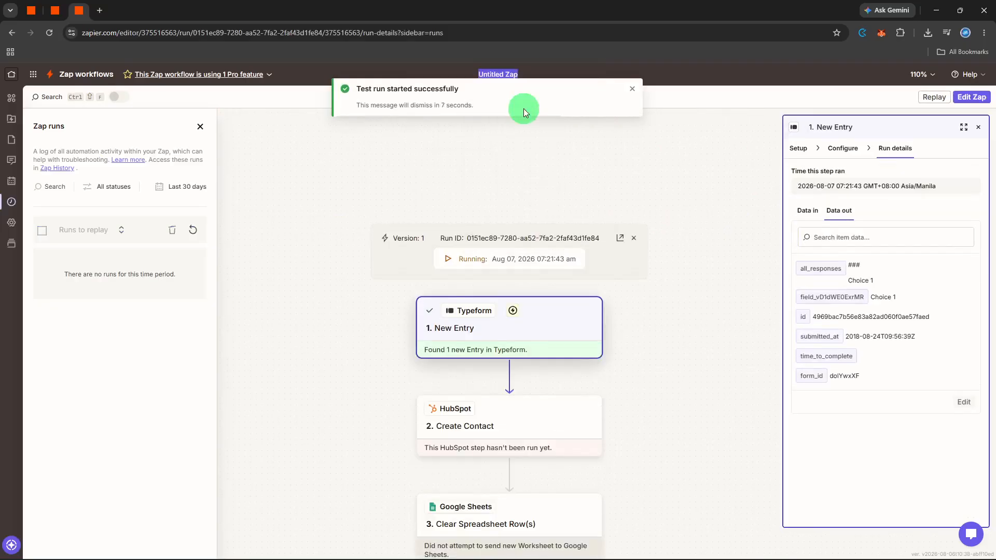
{"action": "key", "text": "BackSpace"}
{"action": "type", "text": "lead"}
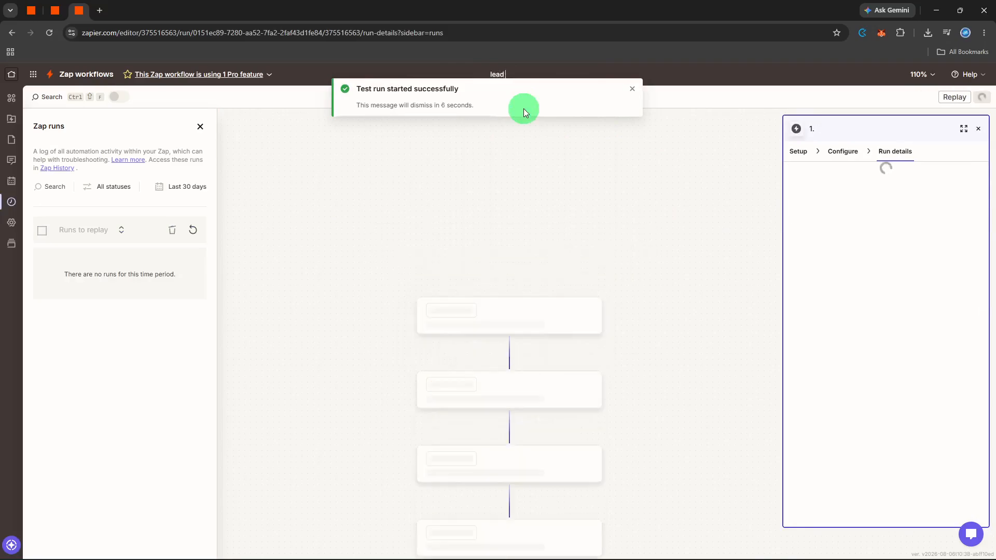
{"action": "type", "text": " form to"}
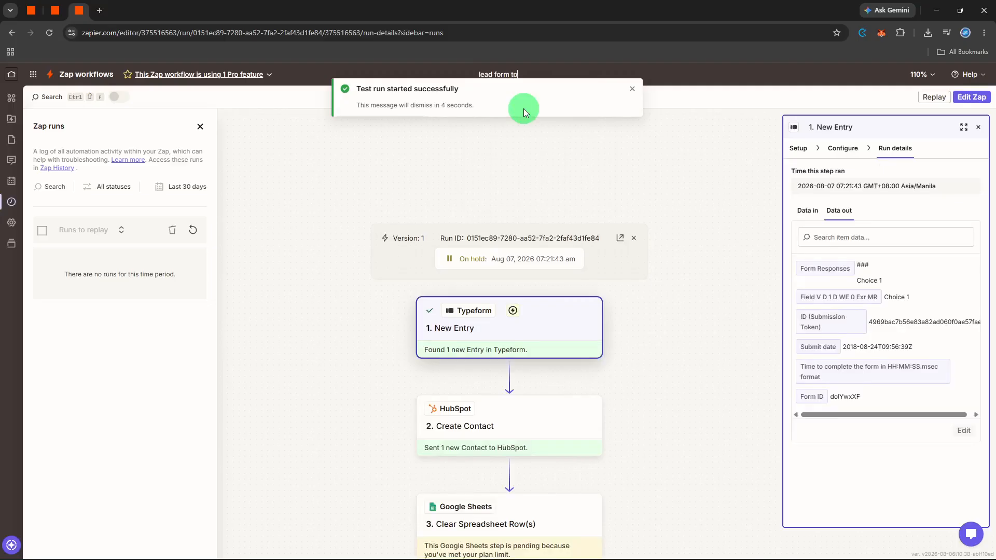
{"action": "type", "text": " CRM"}
{"action": "key", "text": "Return"}
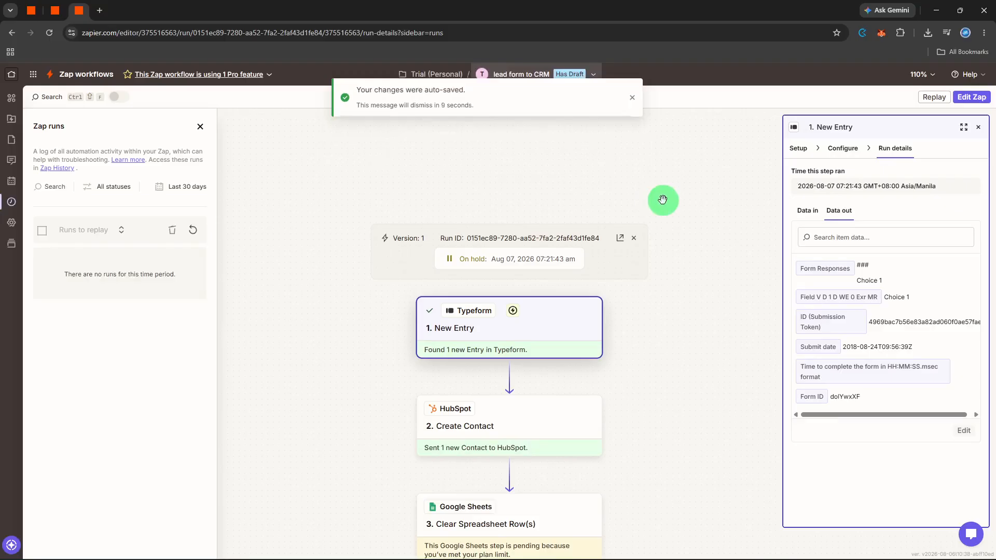
{"action": "left_click", "coordinate": [662, 199]}
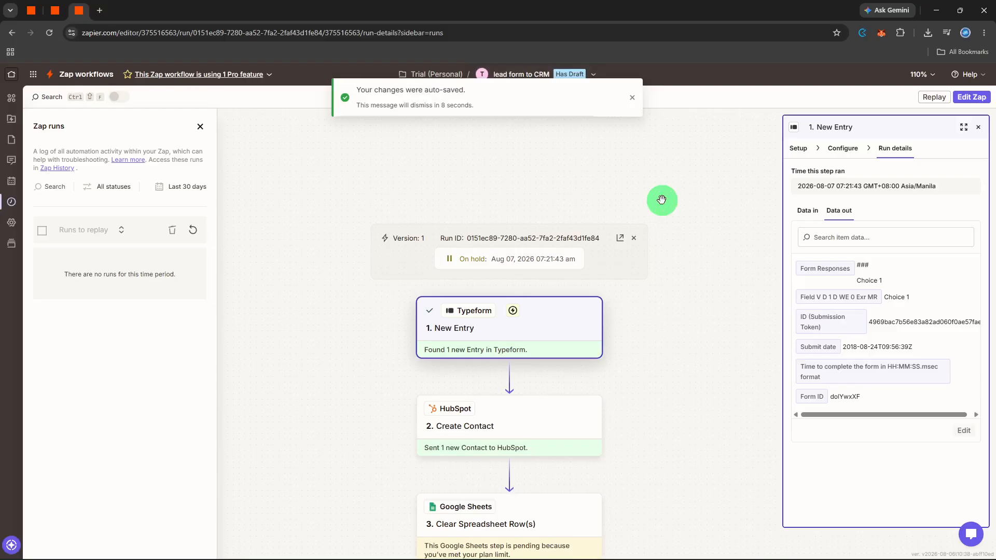
Close the test run's step details and return to editing the Zap draft
{"action": "left_click", "coordinate": [978, 127]}
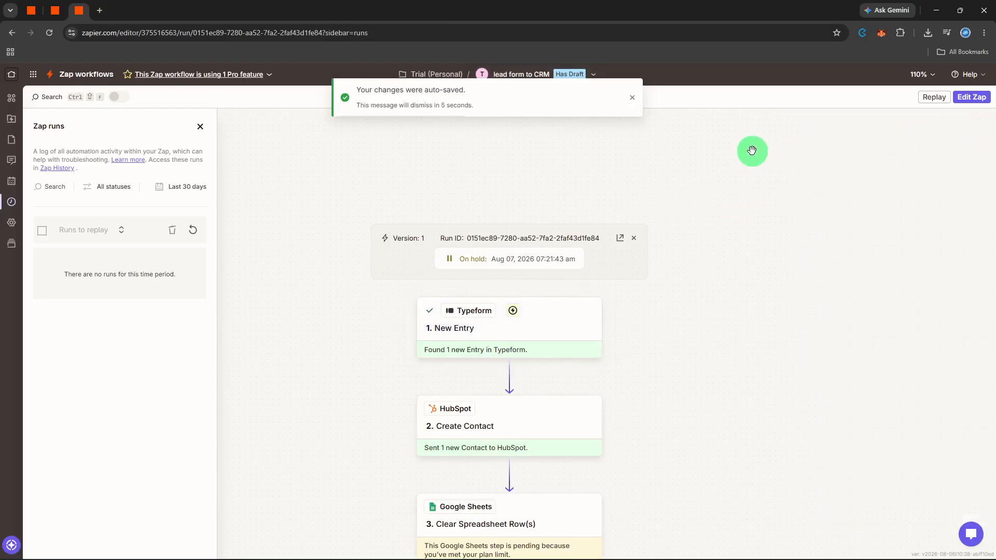
{"action": "left_click", "coordinate": [965, 106]}
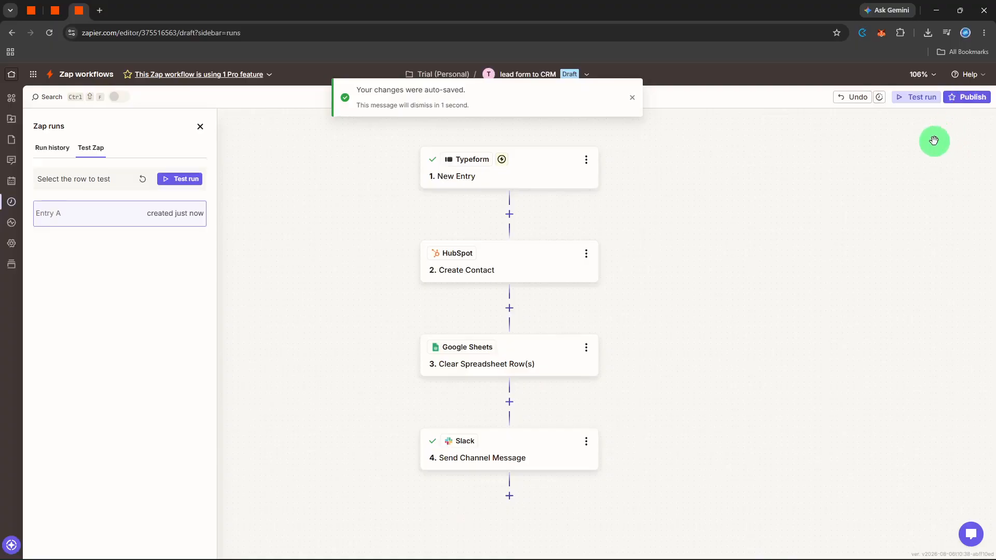
{"action": "scroll", "coordinate": [934, 140], "scroll_direction": "up", "scroll_amount": 1}
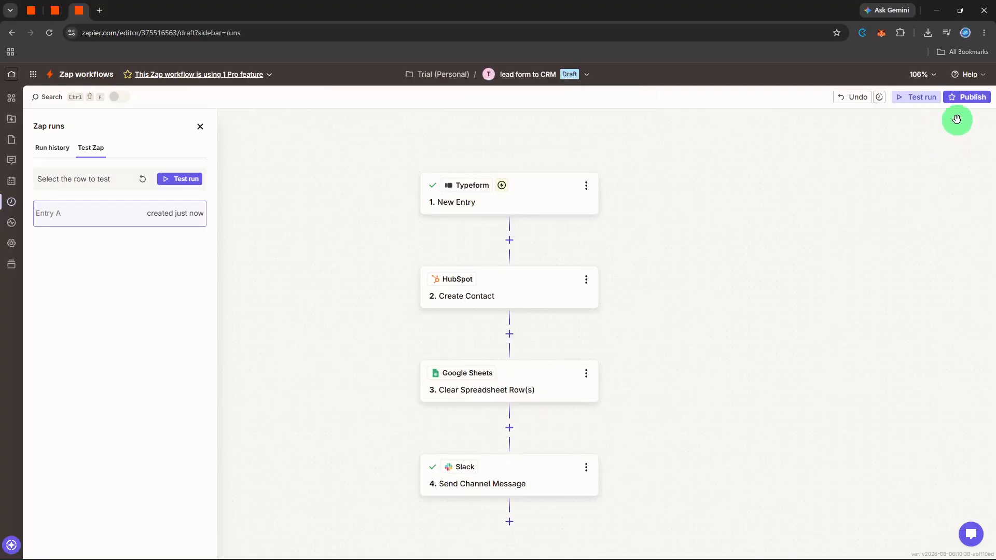